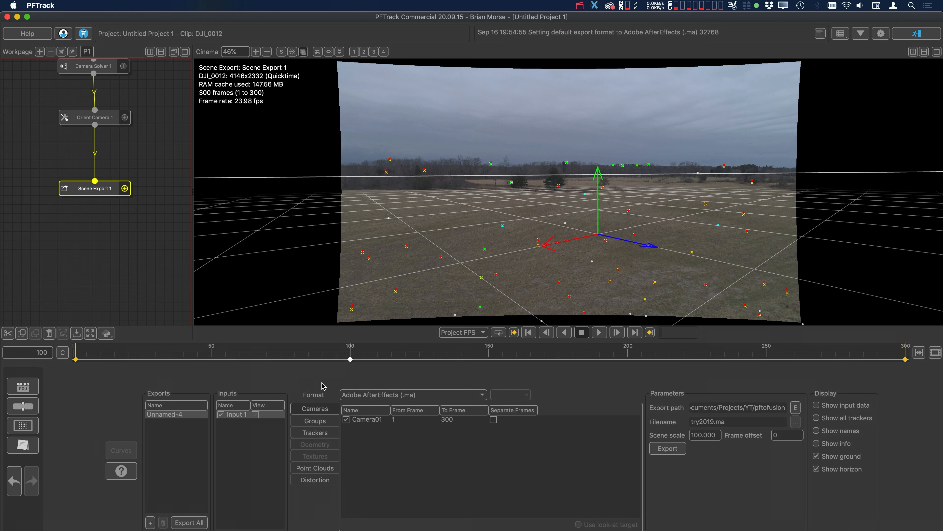
Enable single-frame Undistort ST-Map and Redistort ST-Map exports for the DJI_0012 clip and choose Autodesk FBX (Ascii) as the scene export format
left_click(308, 483)
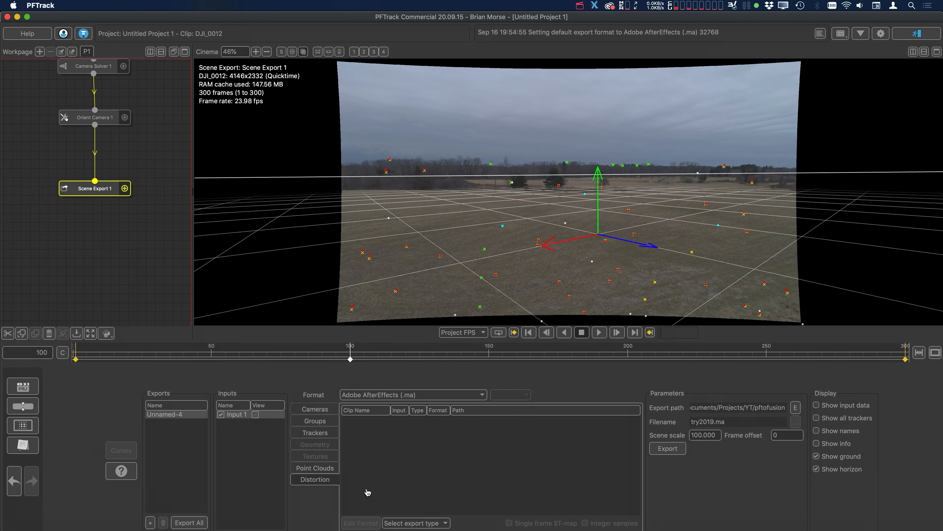
left_click(426, 523)
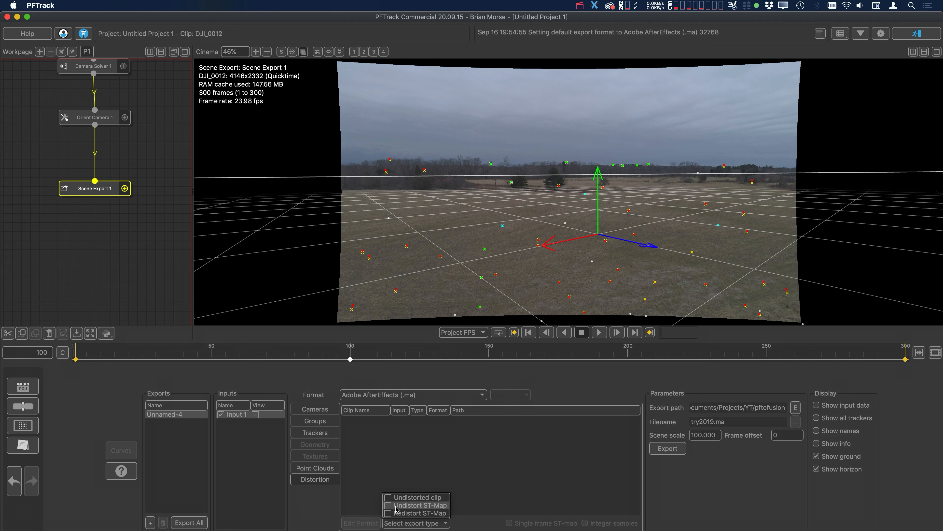
left_click(390, 506)
left_click(420, 522)
left_click(389, 513)
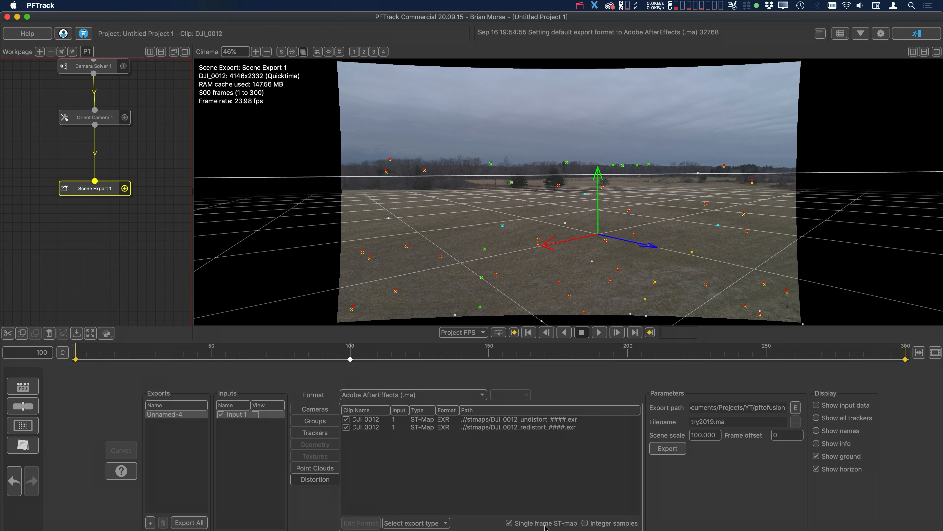
left_click(431, 396)
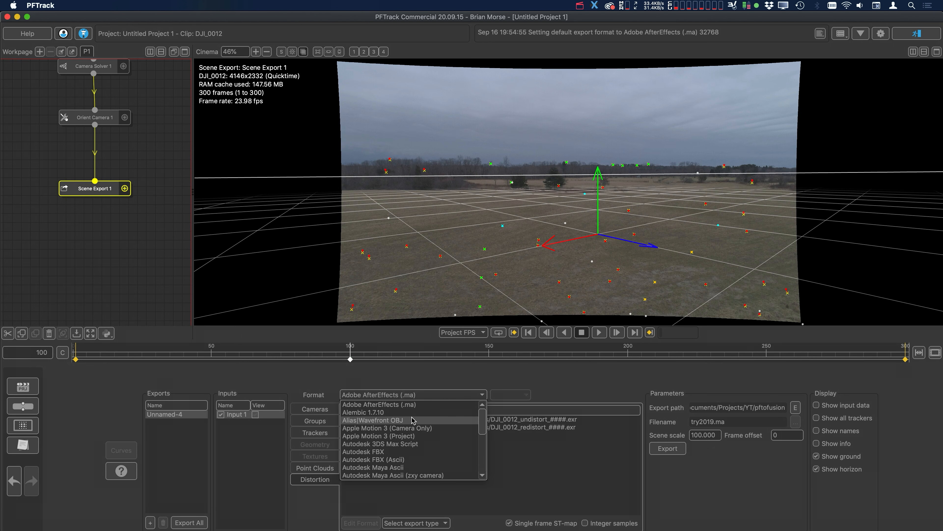
left_click(376, 461)
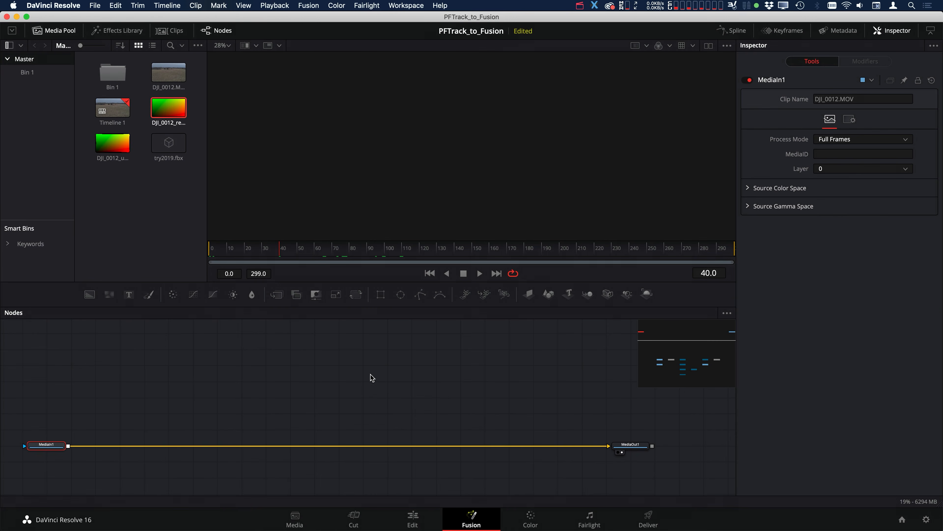
Switch to DaVinci Resolve and import the FBX scene try2019.fbx into the Fusion composition with the default import options
left_click(308, 5)
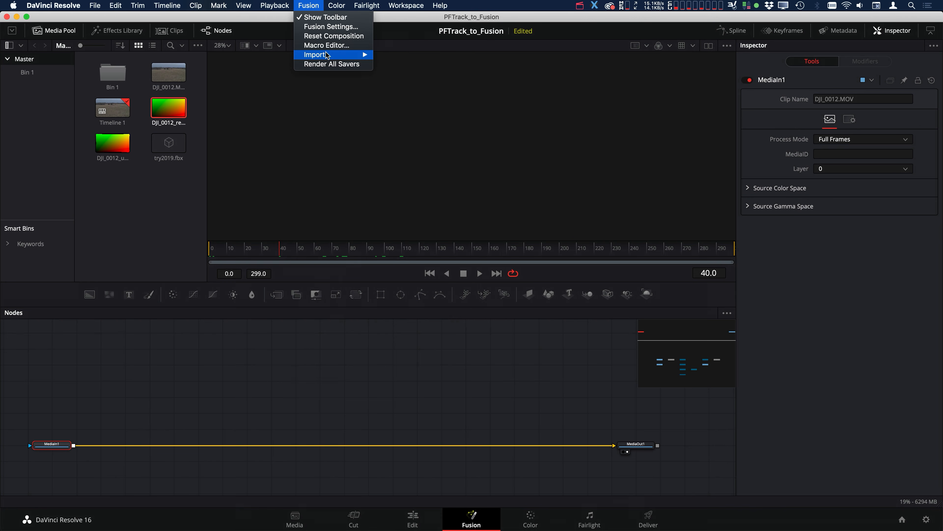
mouse_move(320, 56)
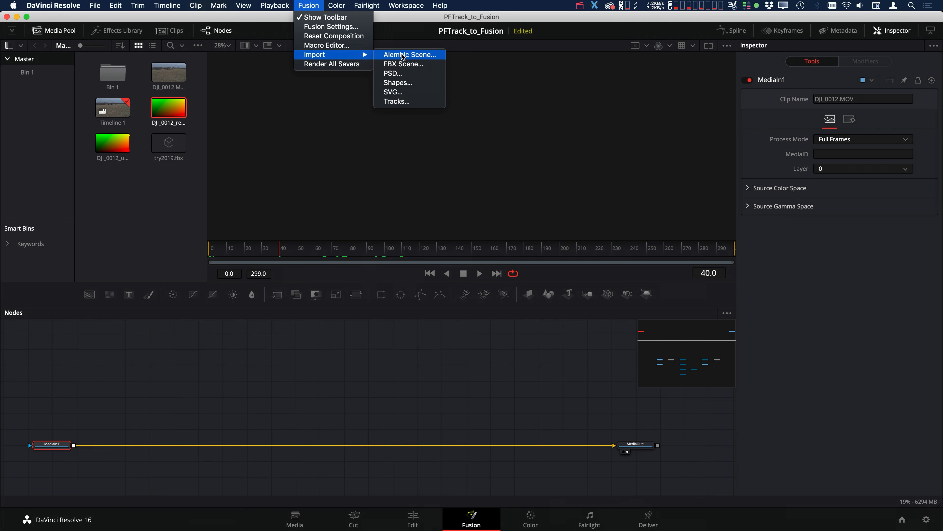
left_click(410, 68)
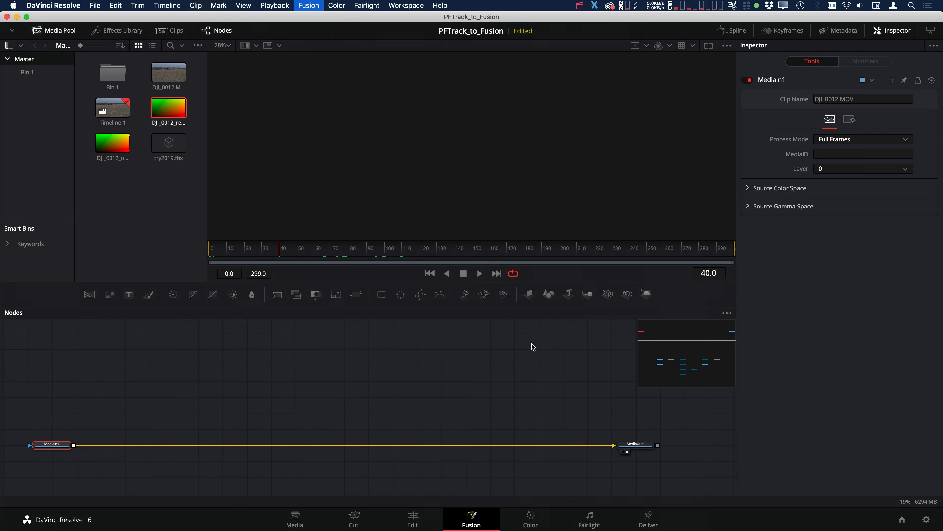
left_click(421, 167)
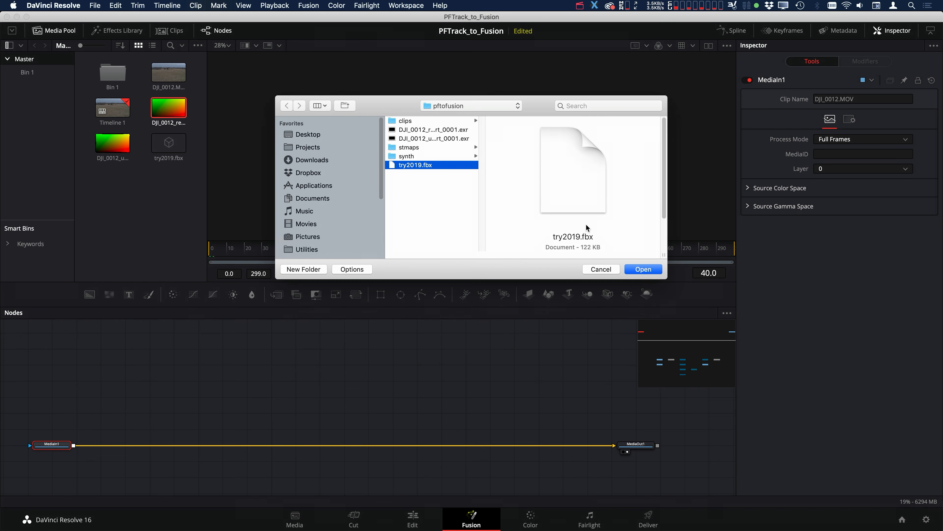
left_click(650, 270)
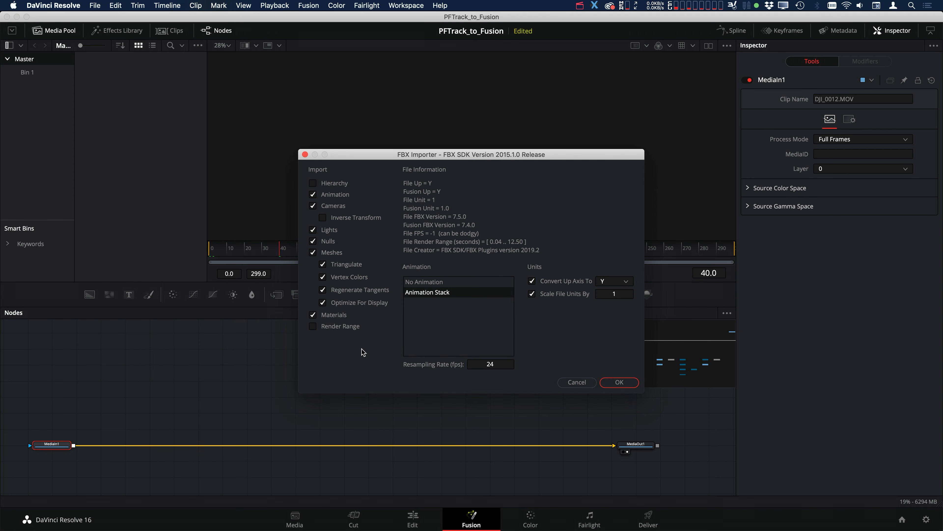
left_click(619, 386)
Arrange the imported camera, transform, merge and point cloud nodes in the empty area above the MediaIn1 to MediaOut1 connection
left_click_drag(323, 378, 322, 281)
left_click_drag(248, 483, 371, 323)
left_click_drag(371, 323, 348, 343)
left_click_drag(384, 379, 445, 385)
left_click_drag(310, 363, 408, 322)
left_click_drag(428, 341, 411, 353)
Inspect the settings of the imported Camera01_2 and PointCloud3D1 nodes
left_click(294, 361)
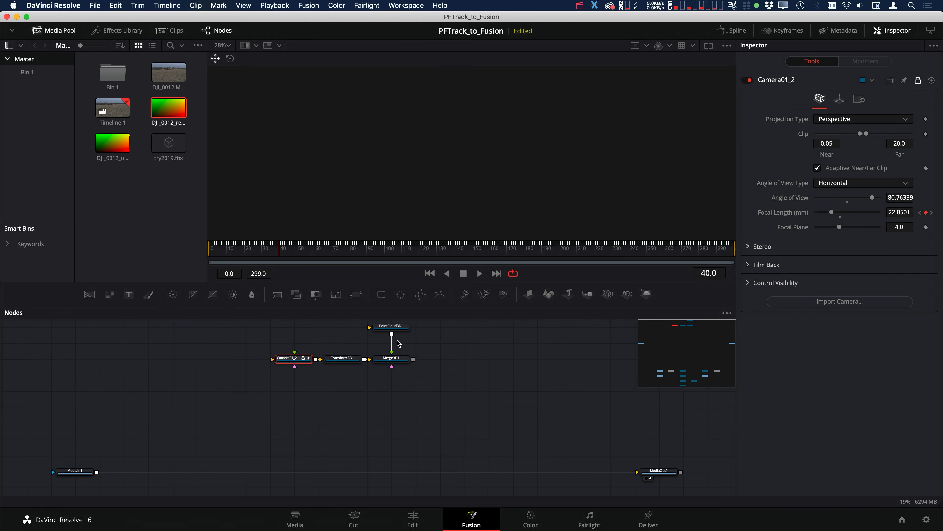
left_click(392, 327)
scroll(468, 405, "down", 2)
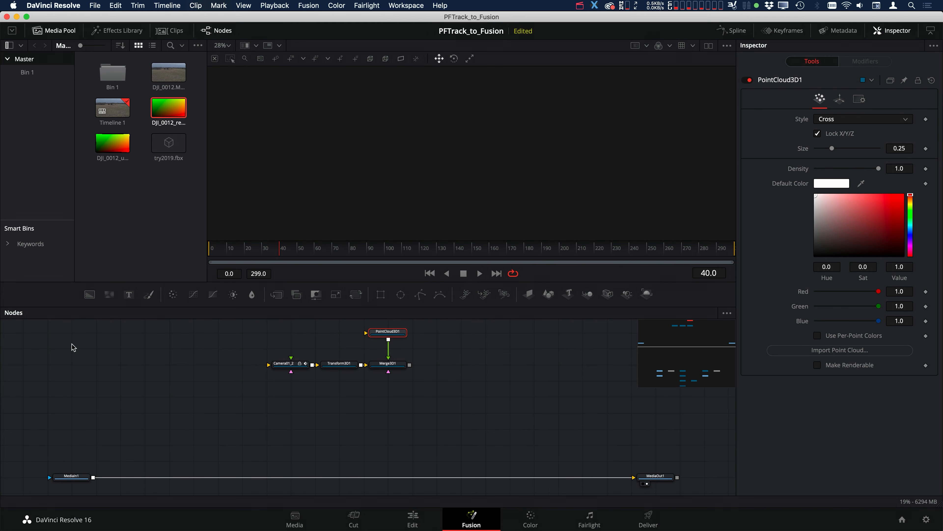
Add the DJI_0012 undistort and redistort EXR maps on either side of the imported FBX nodes, and move MediaIn1 slightly farther from MediaOut1
left_click_drag(111, 146, 143, 340)
left_click_drag(179, 118, 572, 353)
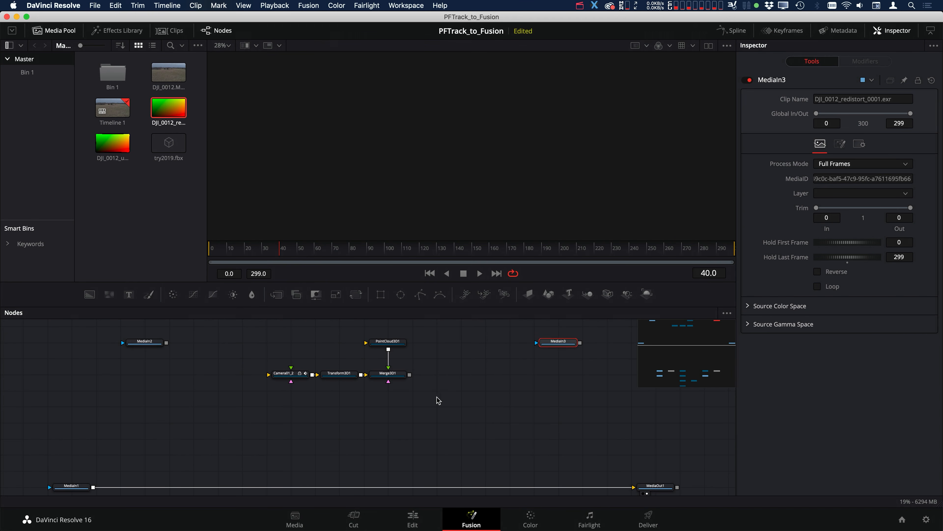
left_click_drag(429, 398, 465, 399)
left_click_drag(201, 442, 192, 437)
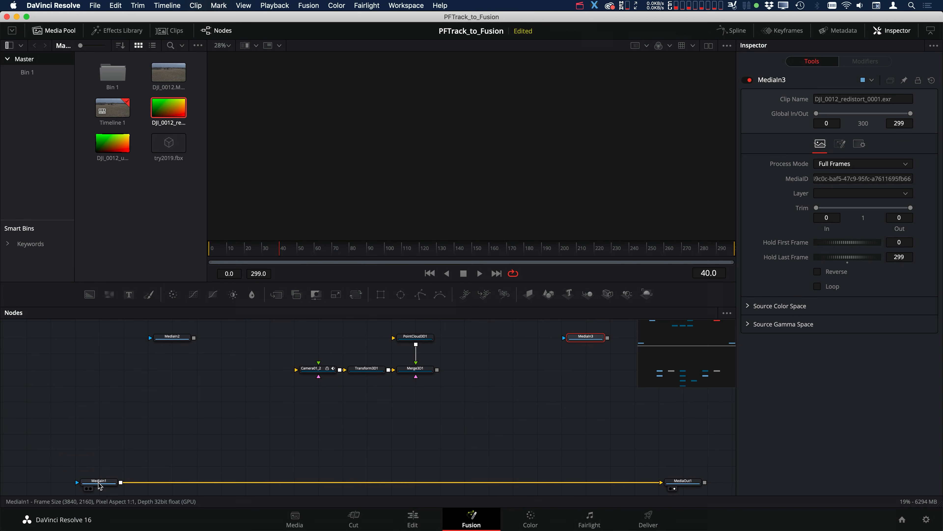
left_click_drag(100, 485, 75, 485)
mouse_move(374, 414)
left_mouse_down()
mouse_move(383, 435)
mouse_move(366, 428)
left_mouse_up()
left_click(180, 364)
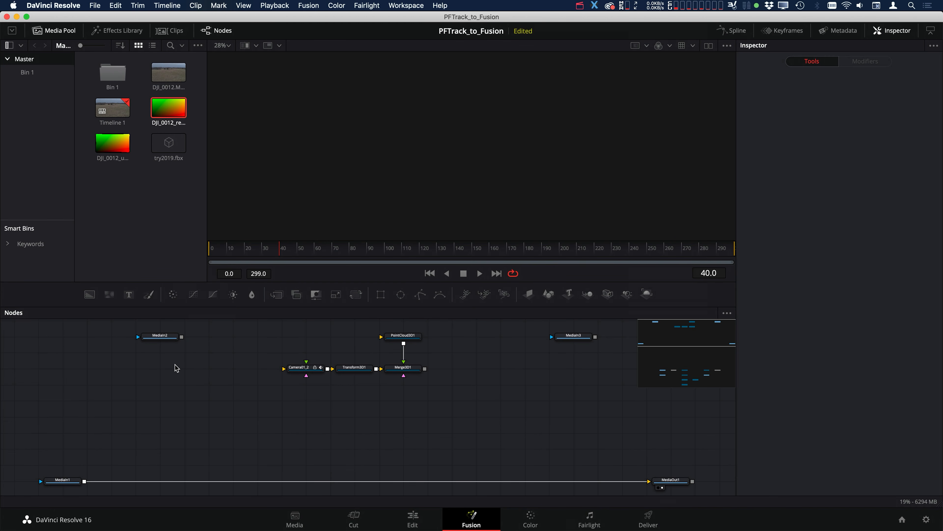
mouse_move(156, 388)
left_mouse_down()
mouse_move(158, 397)
mouse_move(155, 390)
left_mouse_up()
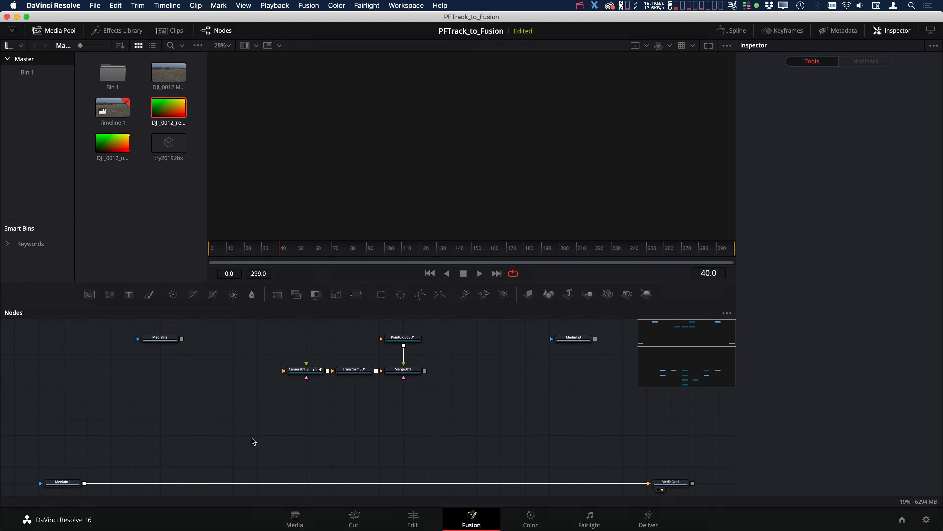
Examine the existing SynthEyes node setup, viewing the Camera01UndistortLoader map and the Camera01Undistorter output
scroll(258, 443, "down", 10)
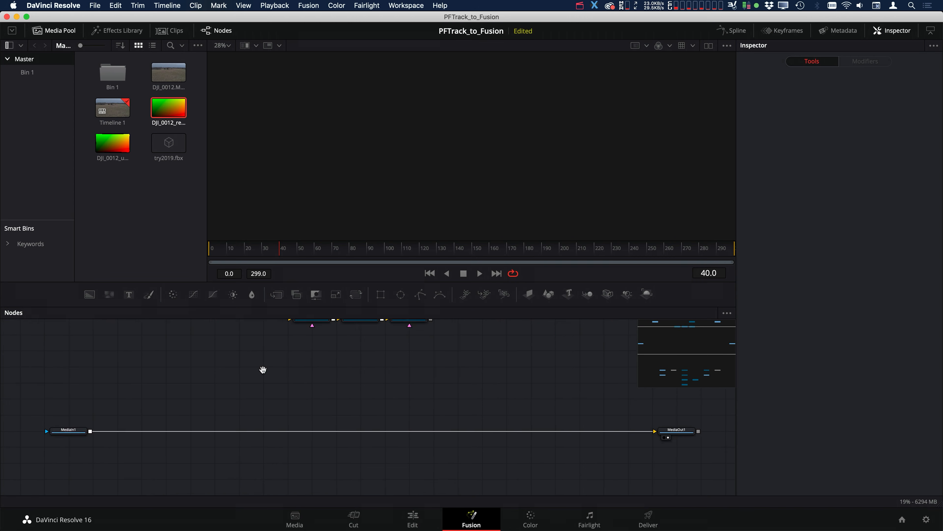
left_click_drag(358, 395, 298, 342)
left_click_drag(559, 336, 84, 487)
left_click(373, 352)
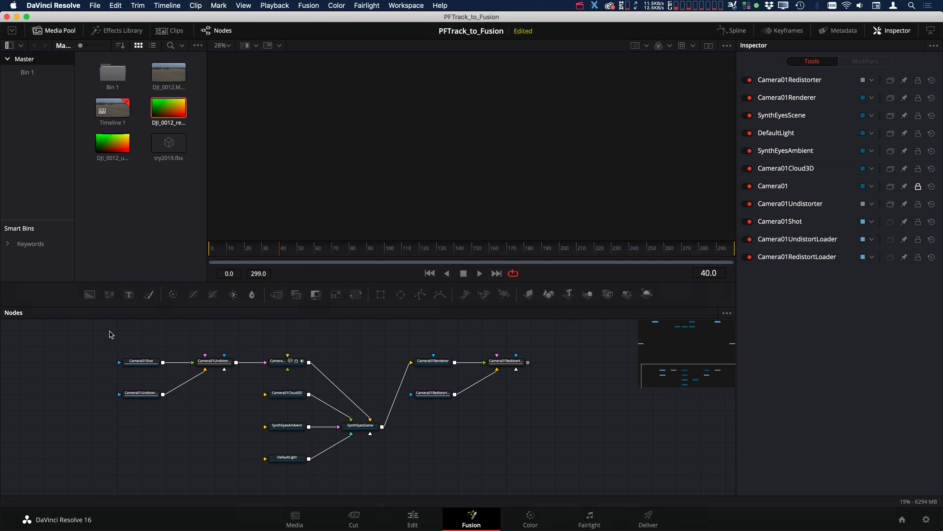
left_click(142, 363)
left_click(141, 395)
left_click_drag(141, 395, 357, 205)
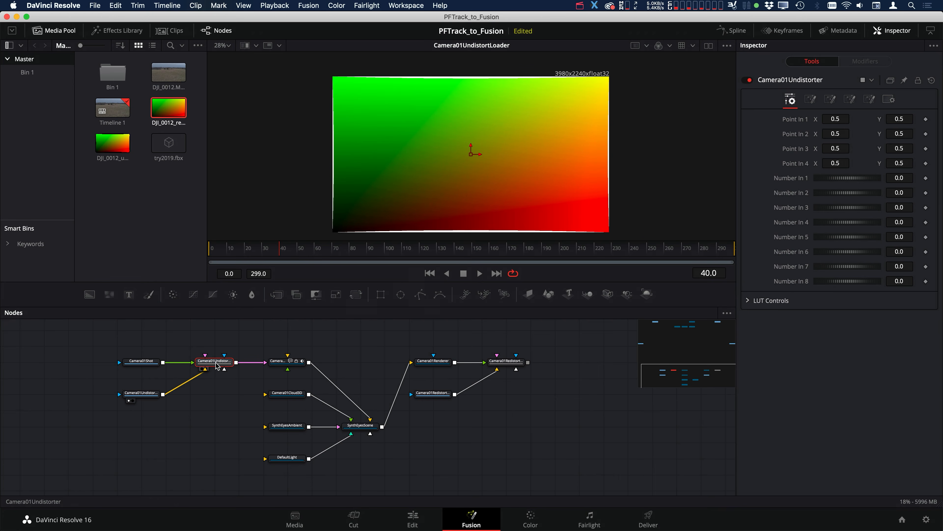
key("1")
left_click(233, 339)
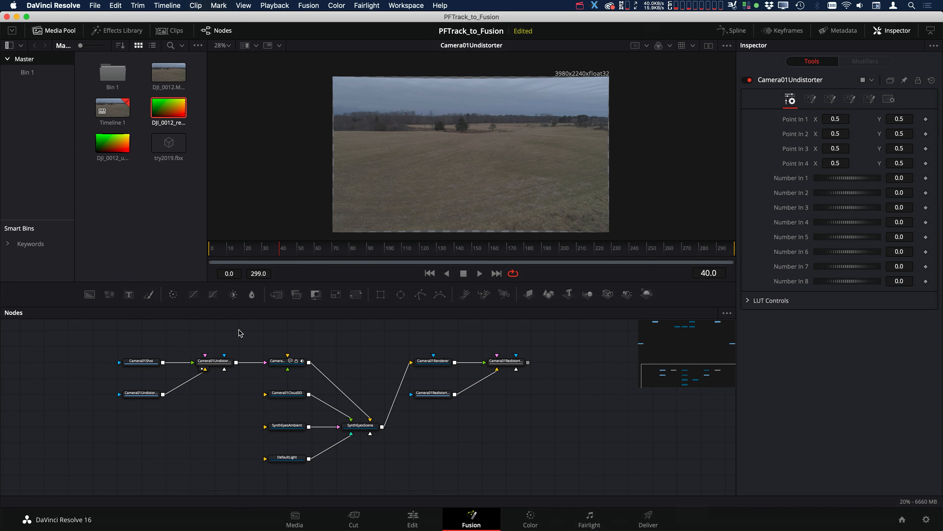
Create a macro from the Camera01Undistorter node to review its exported inputs, and discard it without saving
left_click(215, 363)
left_click(214, 365)
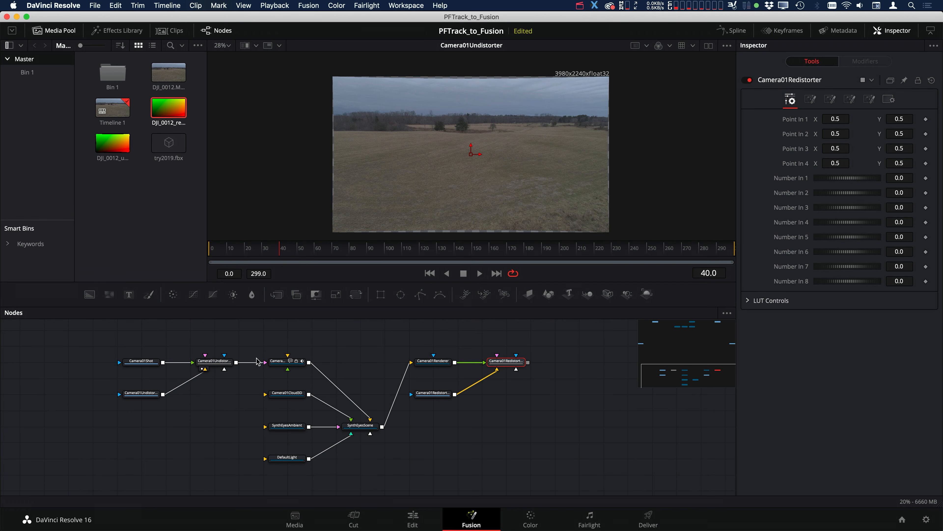
right_click(214, 365)
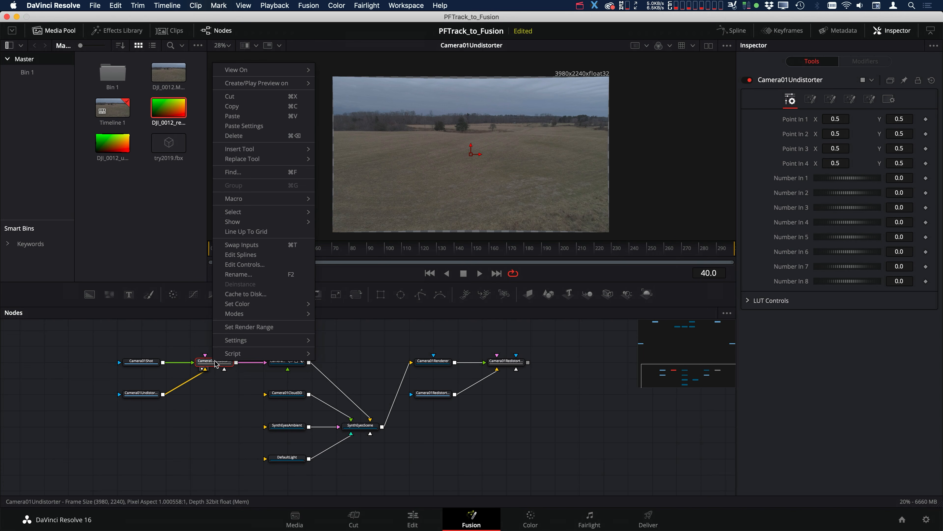
mouse_move(235, 201)
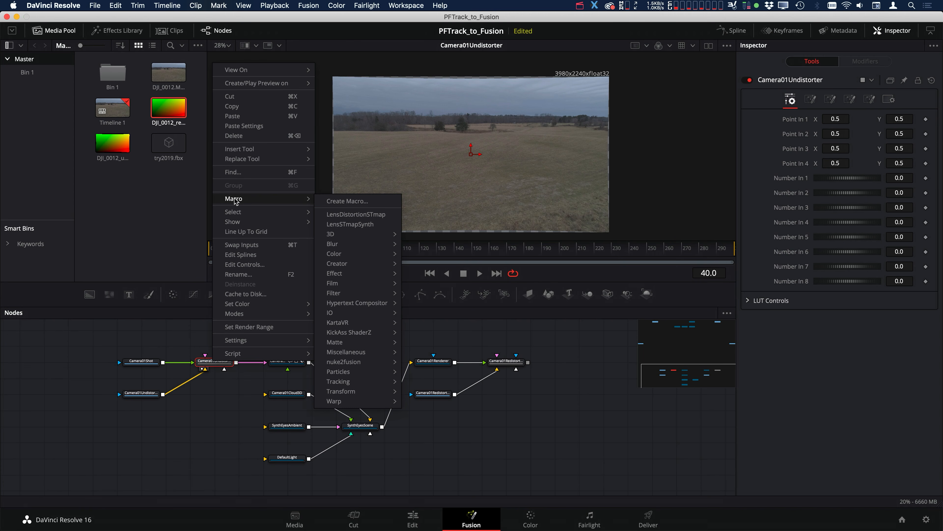
left_click(360, 204)
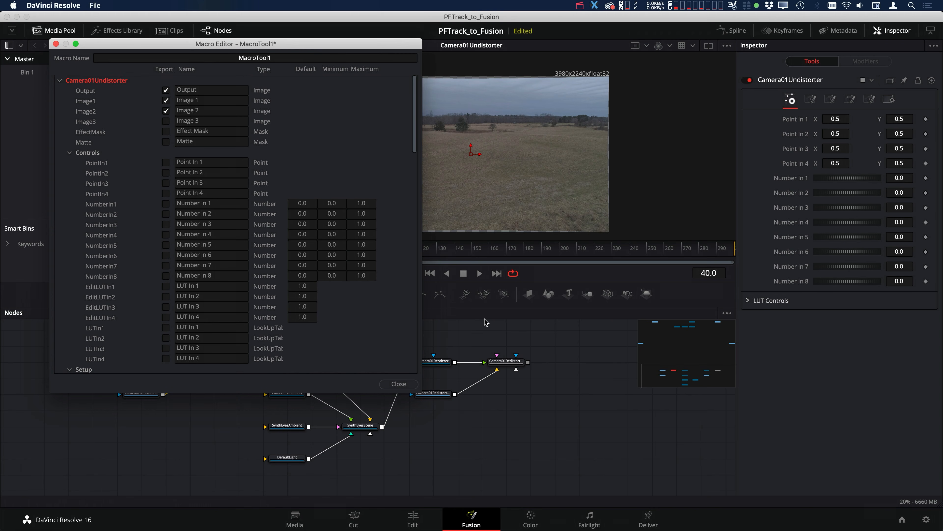
left_click(398, 384)
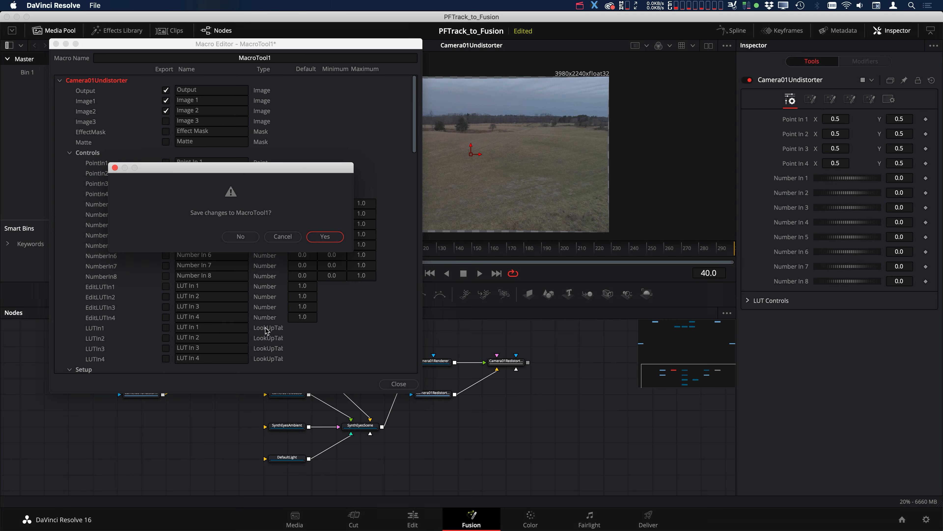
left_click(255, 235)
Review the macro name and the Image1 and Image2 input names of the existing LensSTmapSynth macro, and close the Macro Editor
right_click(216, 366)
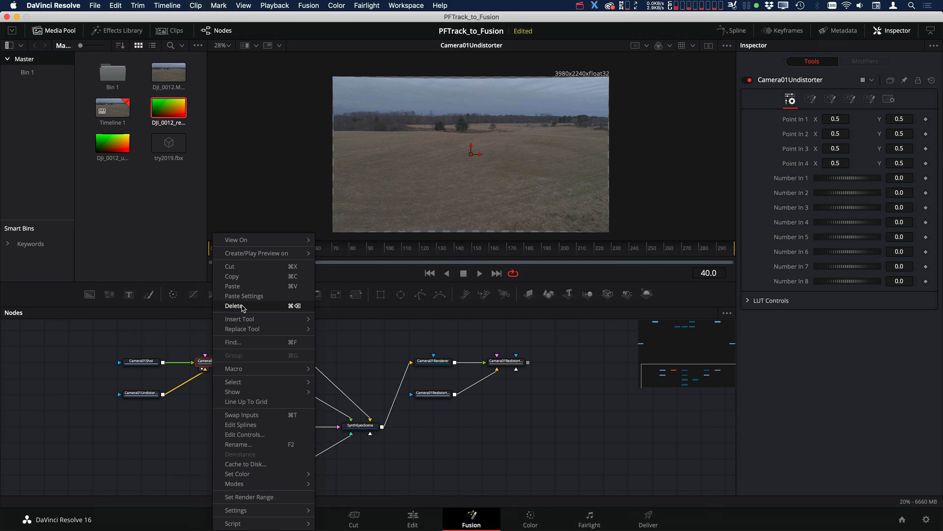
mouse_move(242, 372)
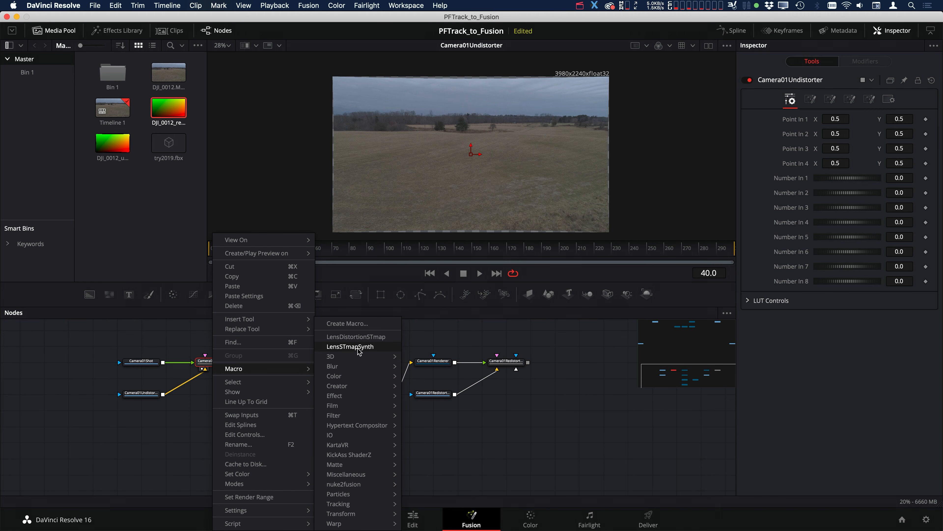
left_click(350, 347)
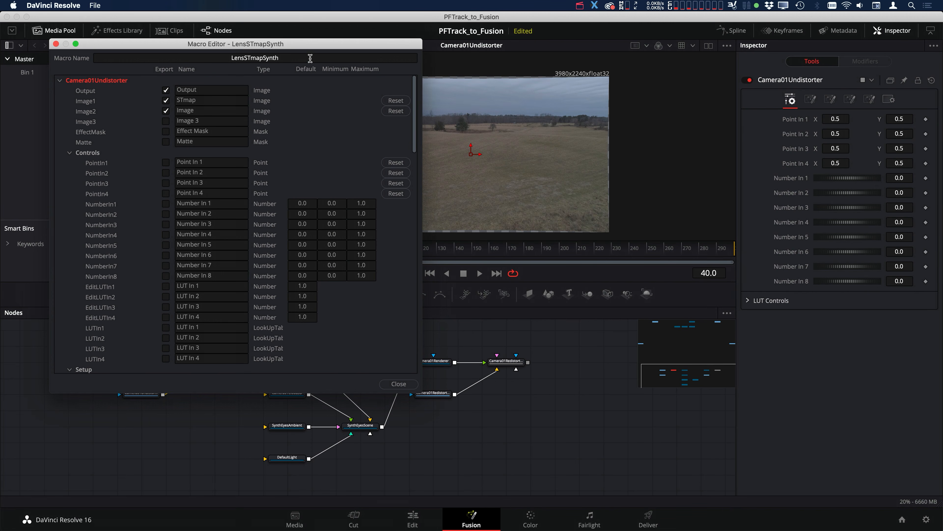
left_click(198, 54)
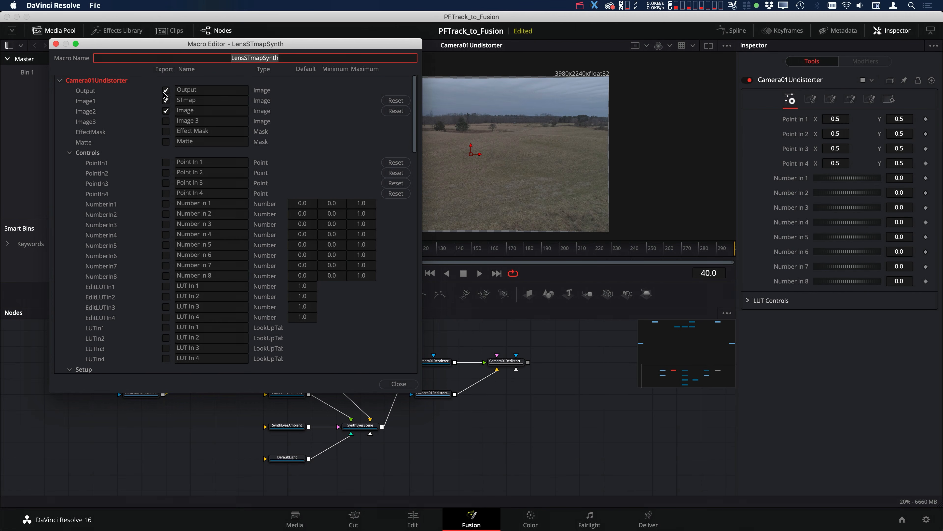
left_click(205, 101)
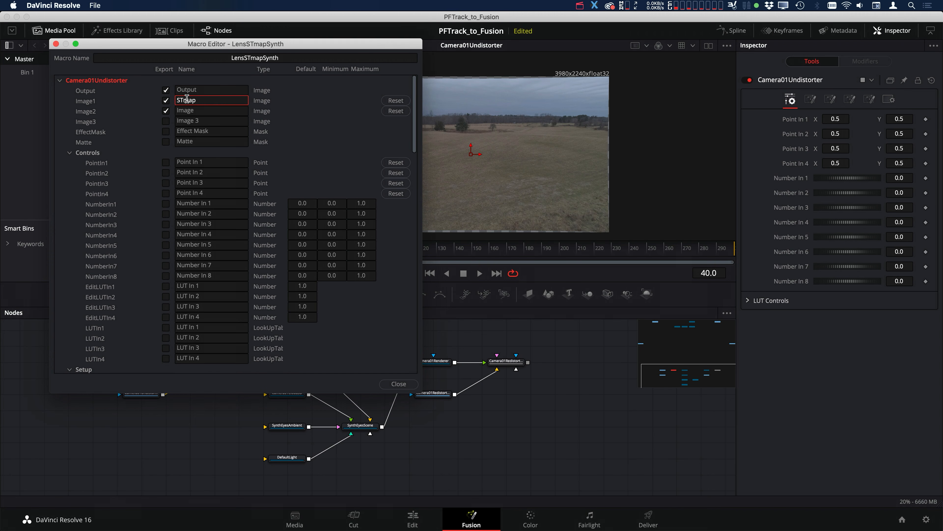
left_click(205, 111)
left_click(399, 383)
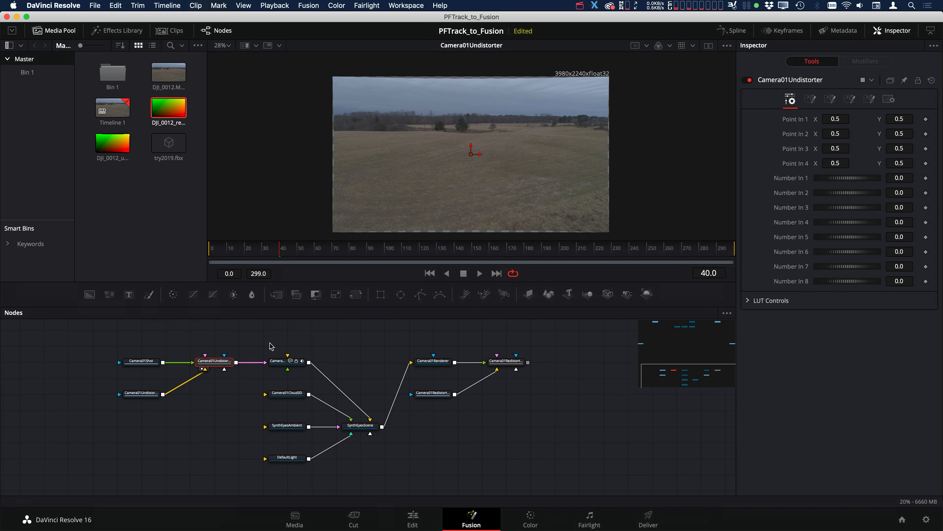
Add a LensSTmapSynth macro node just below MediaIn2 in the imported FBX node setup
scroll(334, 342, "up", 5)
scroll(342, 345, "down", 5)
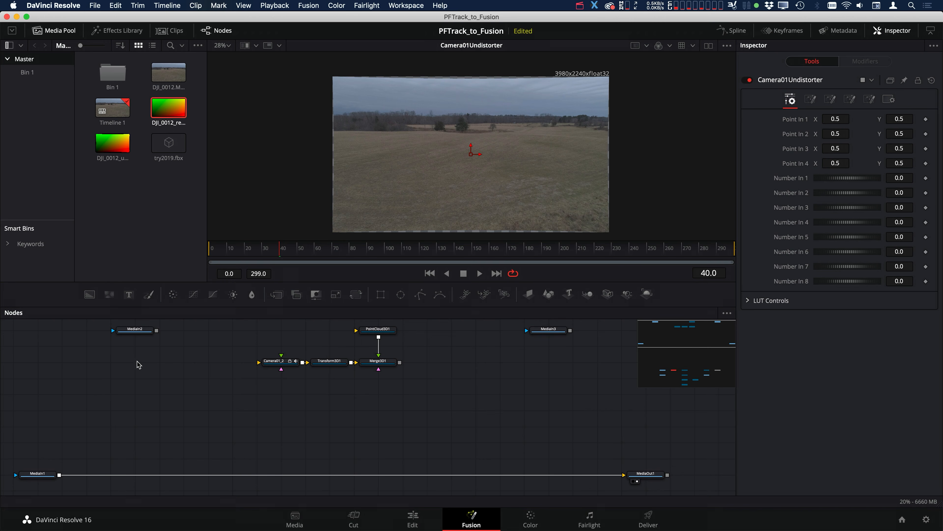
key("shift+space")
type("Lens Distort")
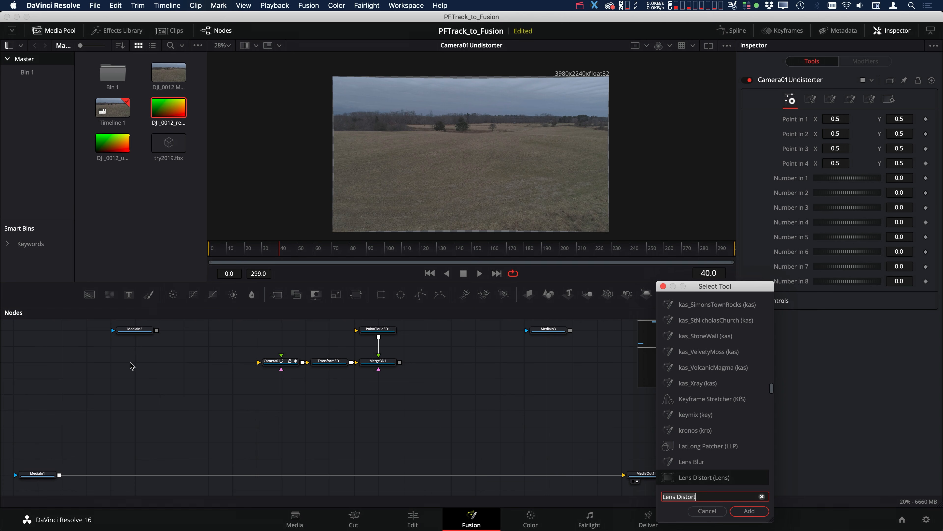
key("BackSpace")
key("BackSpace")
key("BackSpace")
key("BackSpace")
key("BackSpace")
key("BackSpace")
key("BackSpace")
key("BackSpace")
key("BackSpace")
key("BackSpace")
key("BackSpace")
key("BackSpace")
type("len")
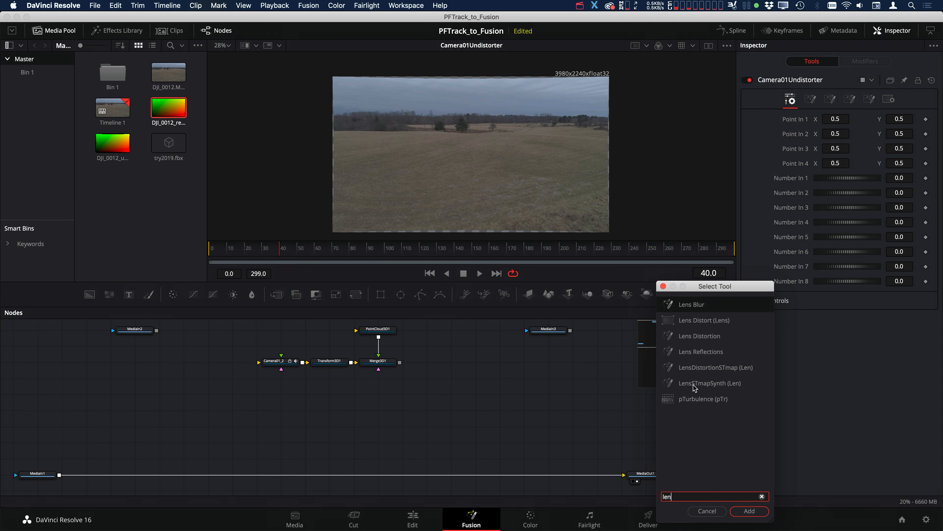
left_click(716, 384)
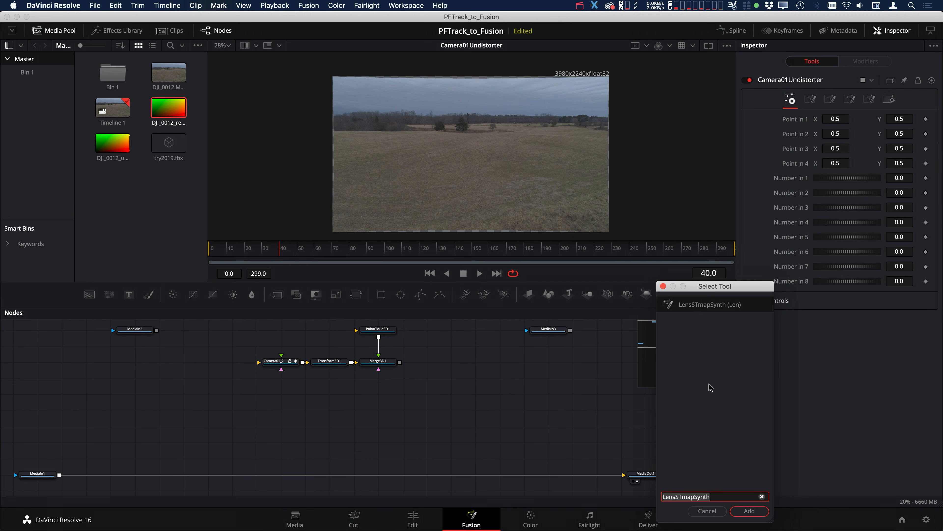
left_click(765, 514)
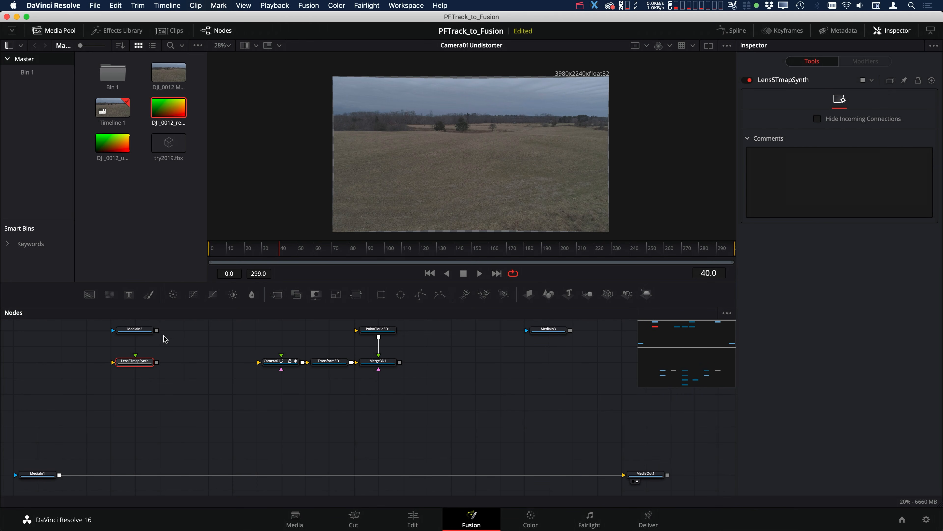
Connect the MediaIn2 undistort map and the MediaIn1 footage to LensSTmapSynth, and view its output
left_click_drag(158, 330, 135, 358)
left_click_drag(59, 476, 141, 366)
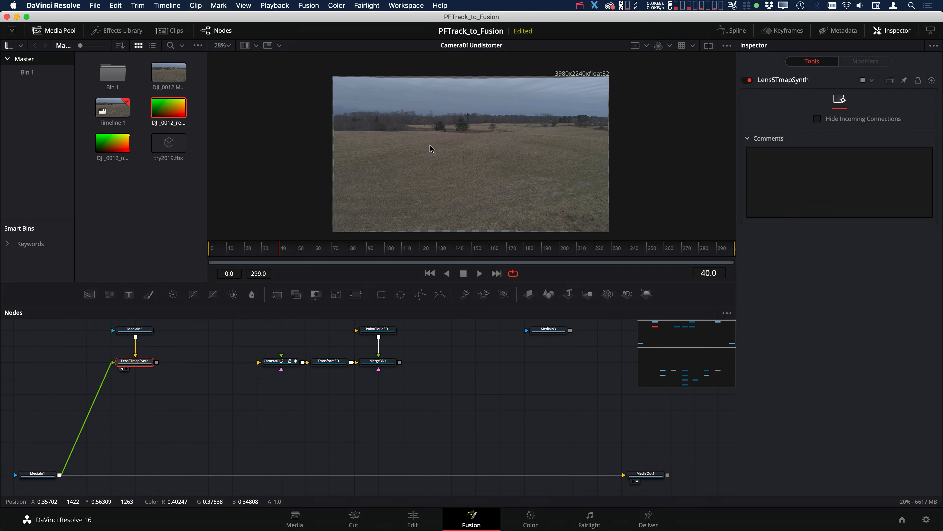
key("1")
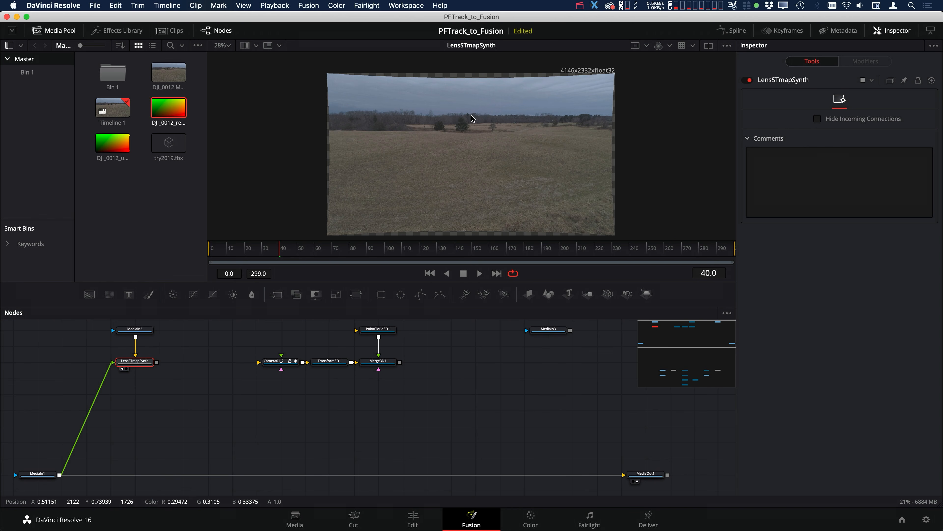
Connect LensSTmapSynth to the image input of Camera01_2, even out the node spacing, and show Merge3D1 in the viewer
left_click_drag(181, 362, 259, 362)
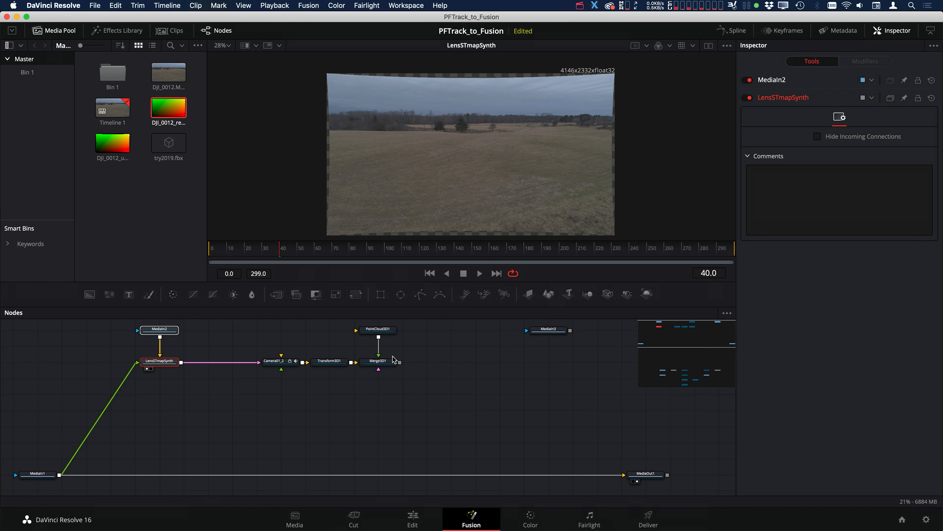
left_click_drag(386, 361, 535, 147)
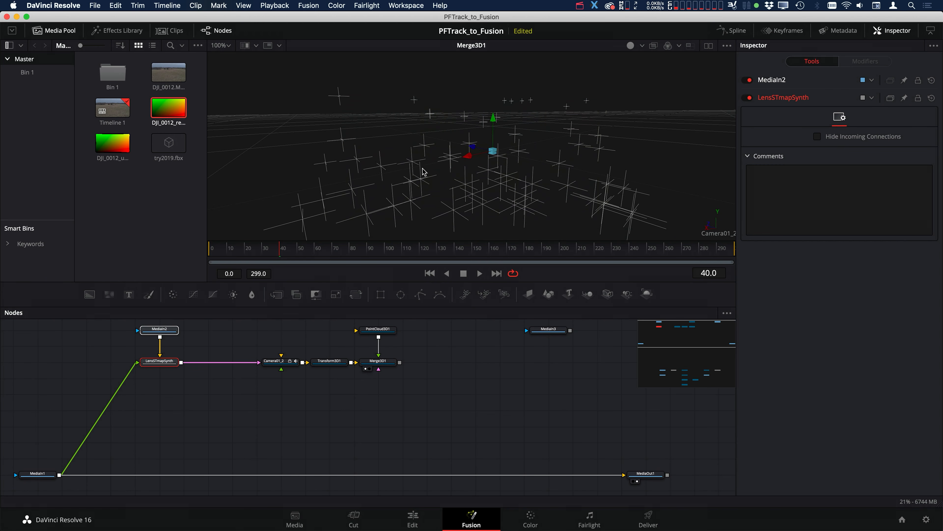
left_click(271, 362)
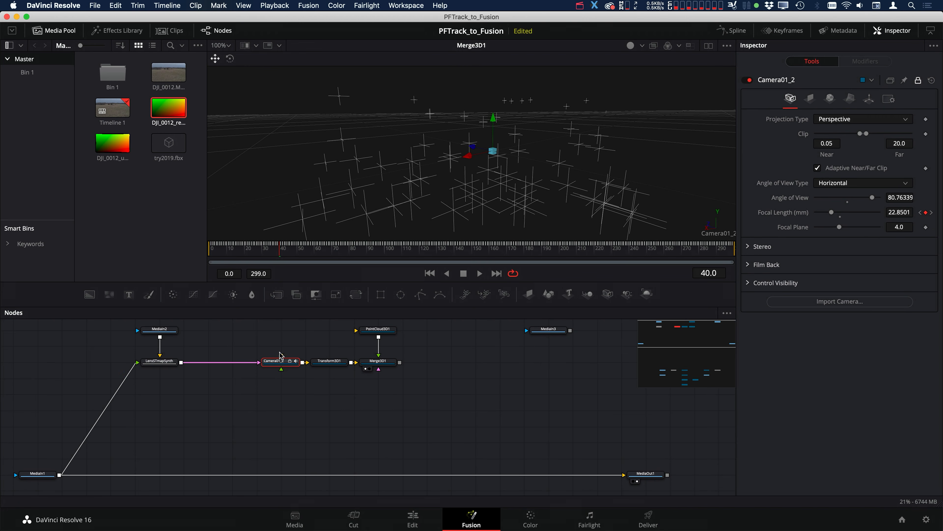
left_click_drag(270, 365, 256, 362)
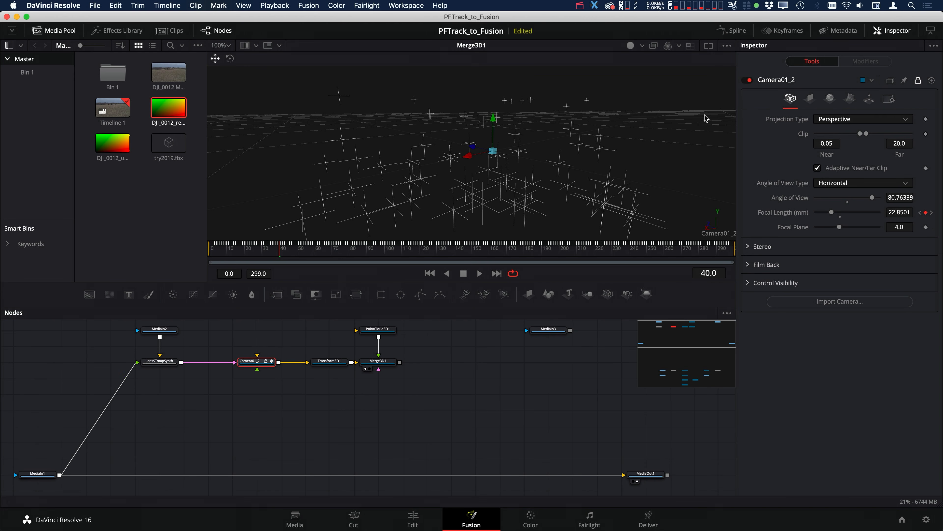
Unlock Camera01_2, raise its far clip to 4440, and lock the node again
left_click(810, 99)
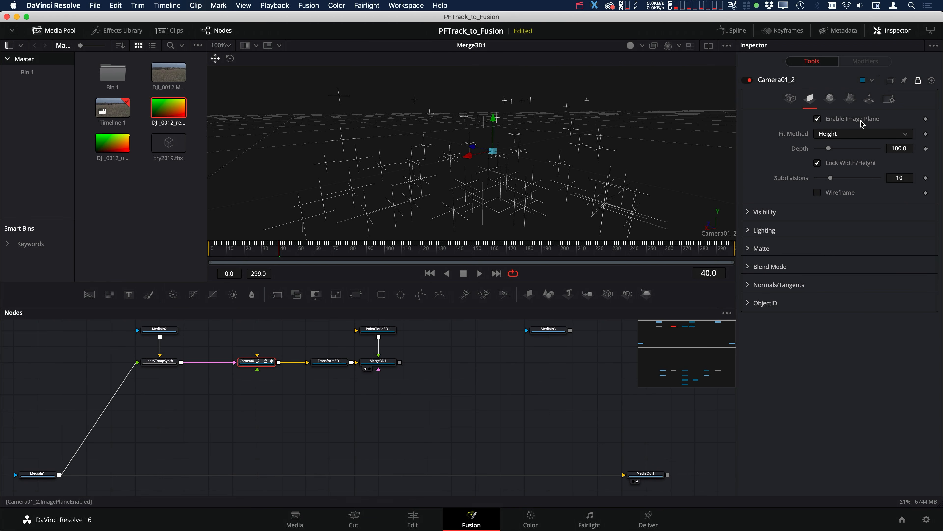
left_click(790, 99)
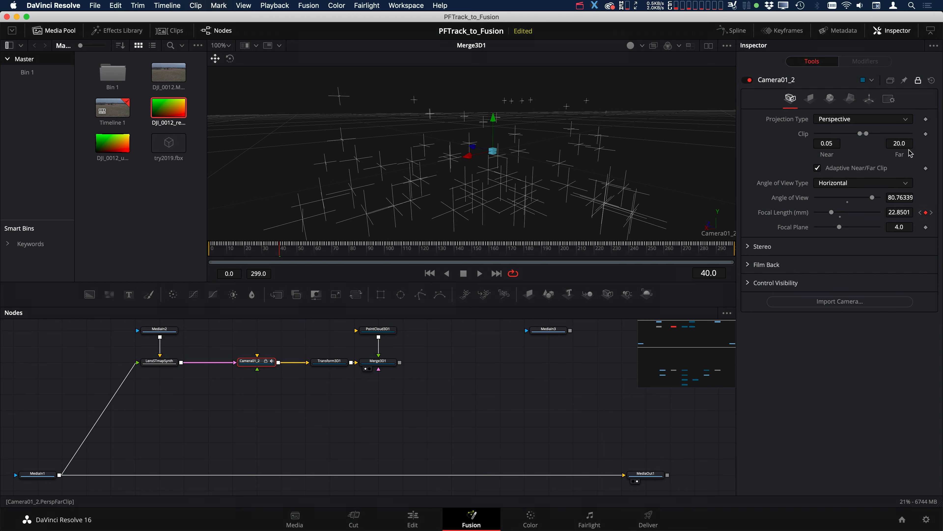
left_click(918, 80)
left_click_drag(867, 134, 886, 135)
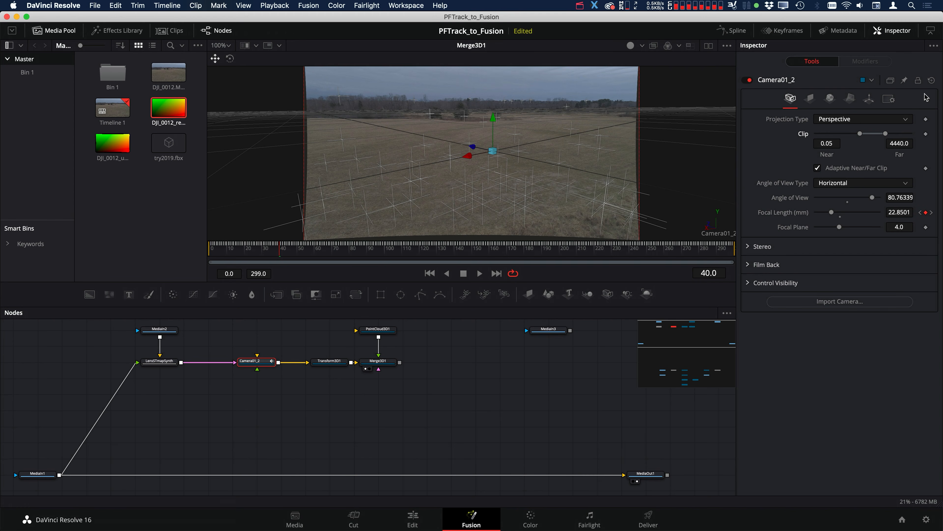
left_click(918, 80)
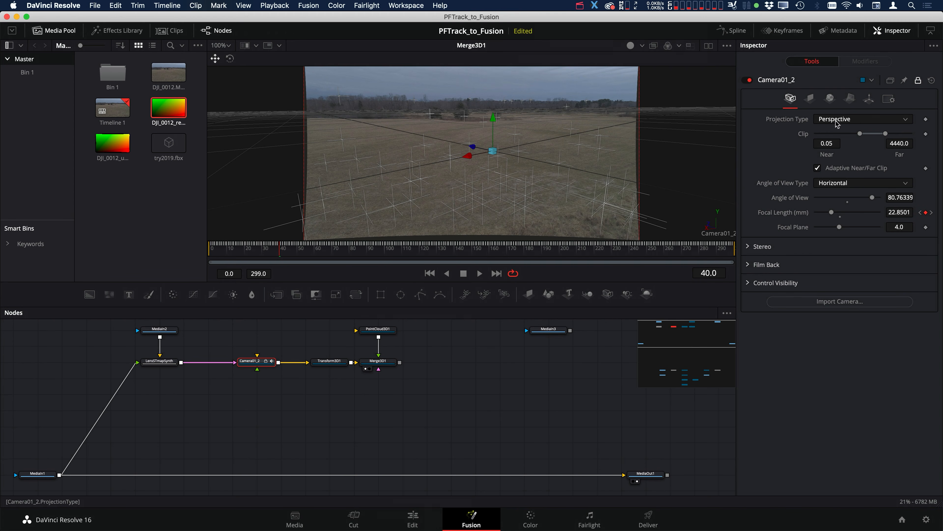
Scrub forward to frame 103 to check how the point cloud follows the undistorted image plane
left_click_drag(447, 350, 441, 348)
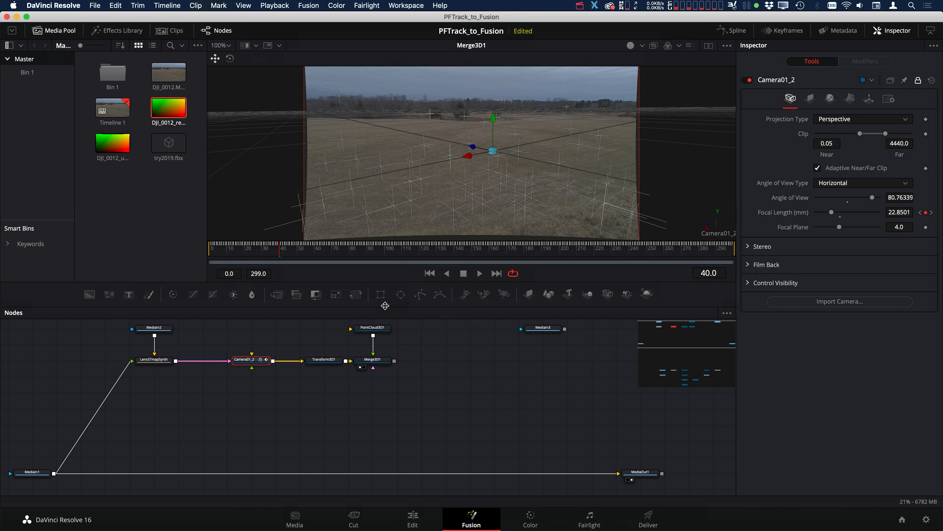
left_click(303, 249)
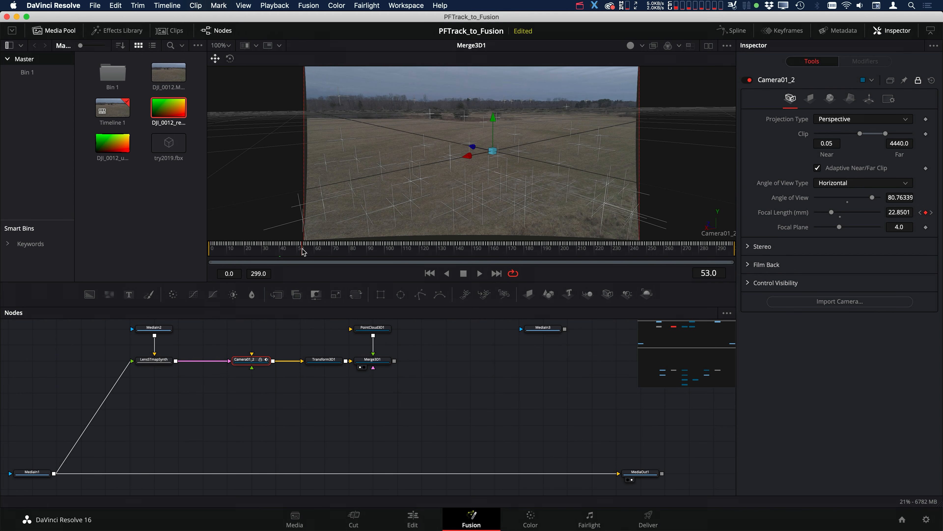
left_click(346, 251)
left_click(390, 256)
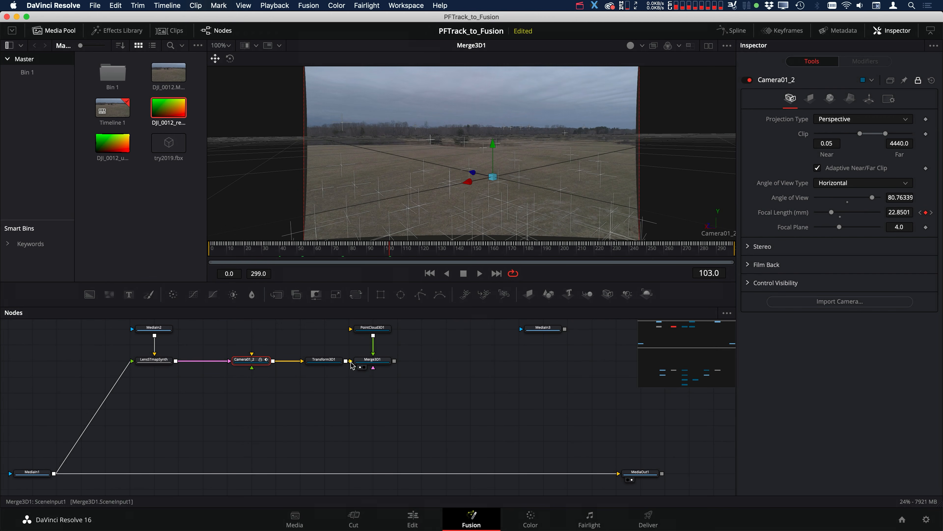
Add a Renderer3D node after Merge3D1, view its output, and move the node slightly farther from the merge
left_click_drag(412, 349, 404, 359)
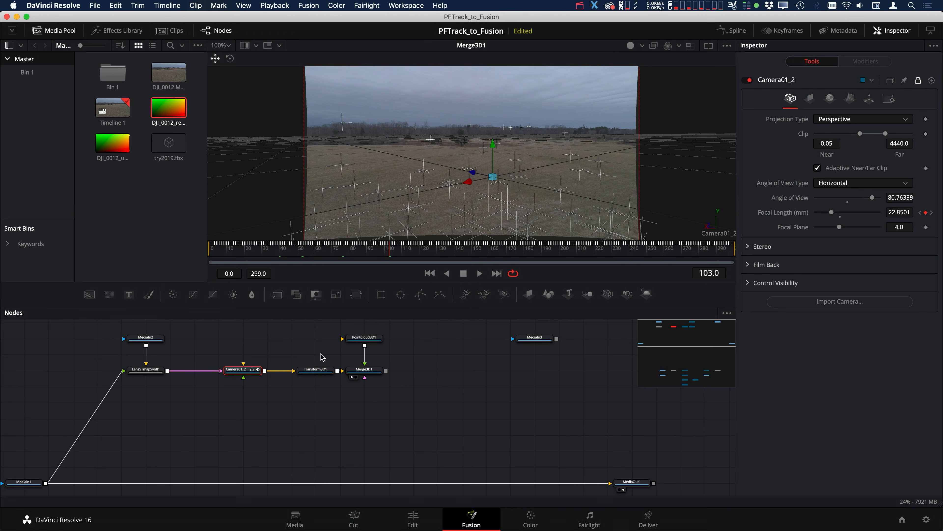
left_click(384, 372)
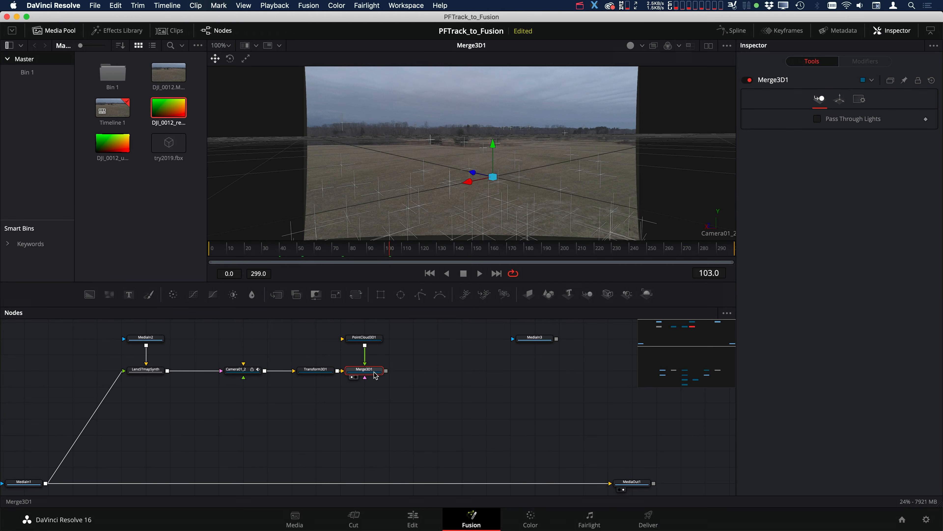
left_click(647, 294)
key("1")
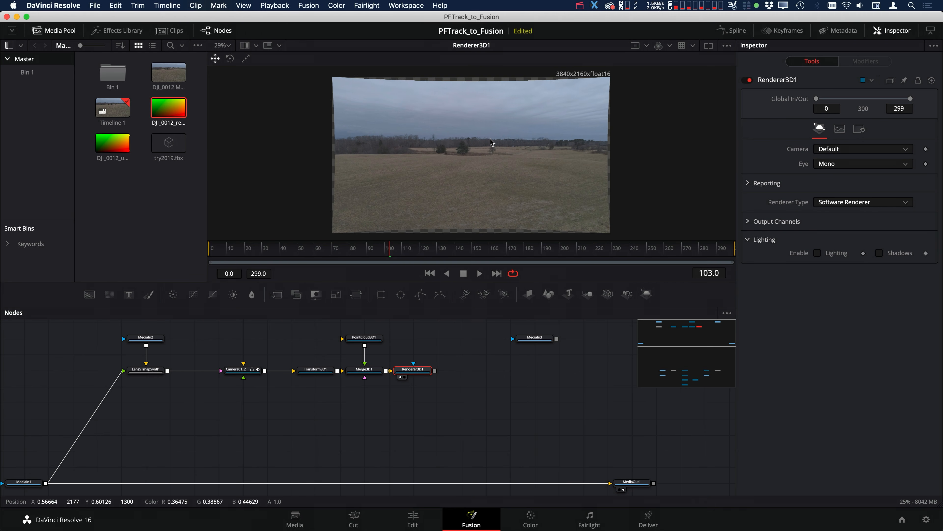
left_click_drag(413, 370, 437, 370)
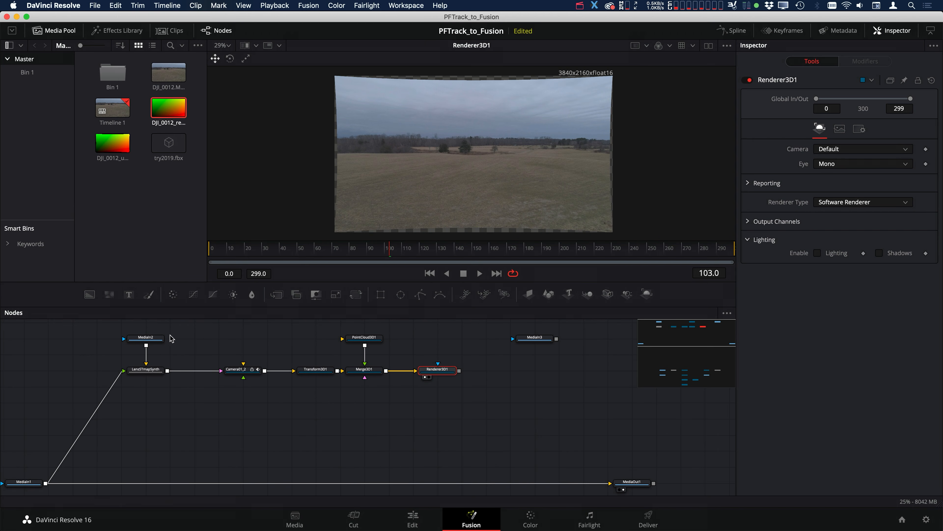
Check the MediaIn2 undistort map's frame size, and set Renderer3D1 to 4146 by 2332 with Auto Resolution off
left_click(147, 340)
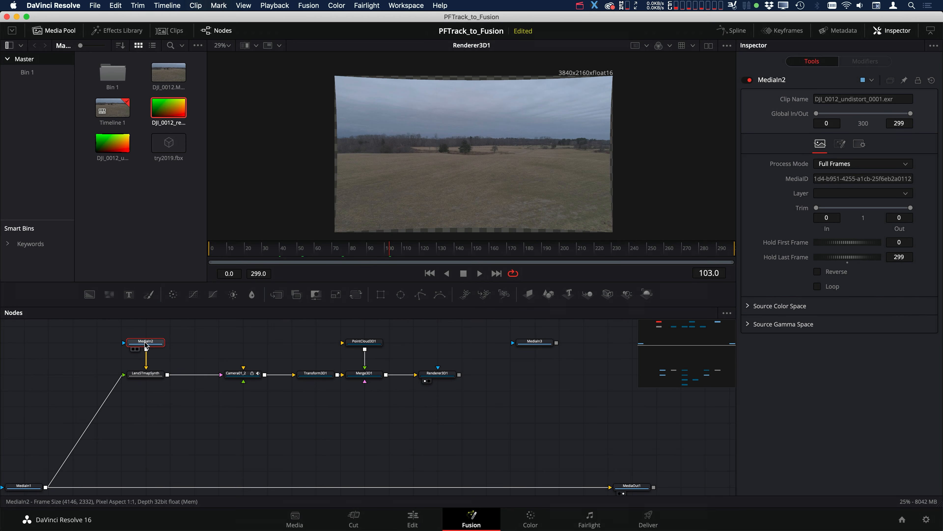
left_click_drag(146, 345, 364, 177)
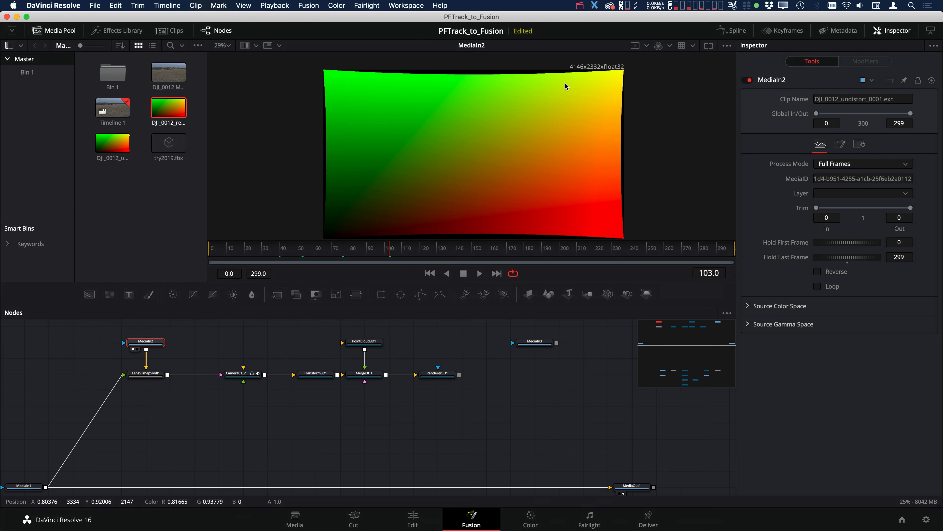
left_click(443, 379)
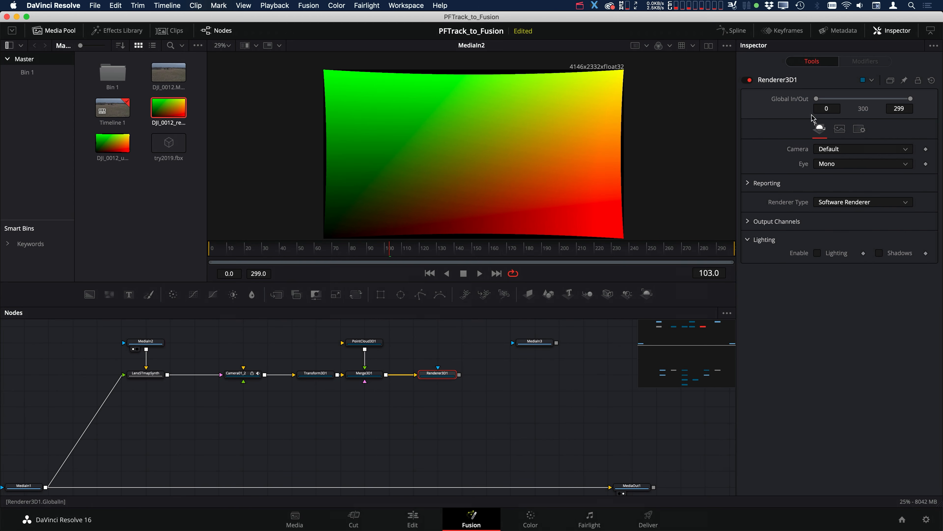
left_click(841, 129)
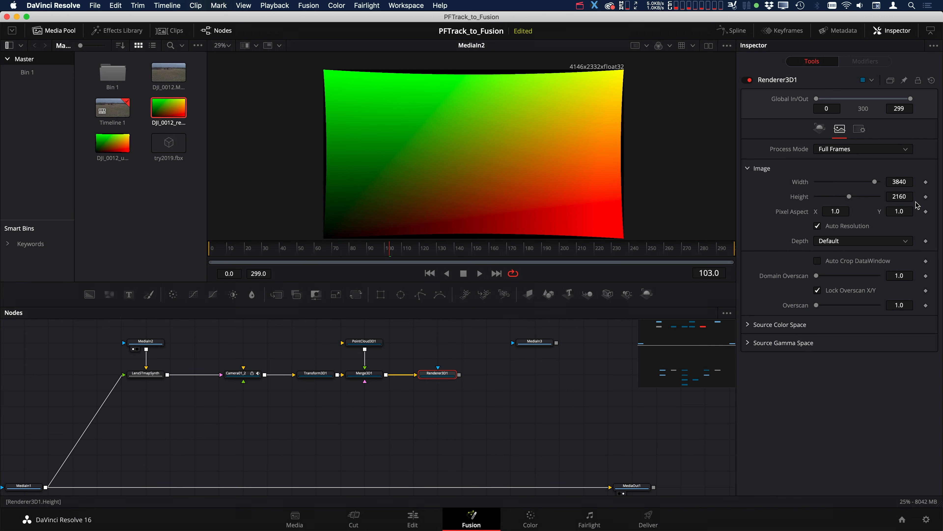
left_click(846, 225)
left_click(908, 181)
key("BackSpace")
key("BackSpace")
key("BackSpace")
key("BackSpace")
type("4146")
key("Tab")
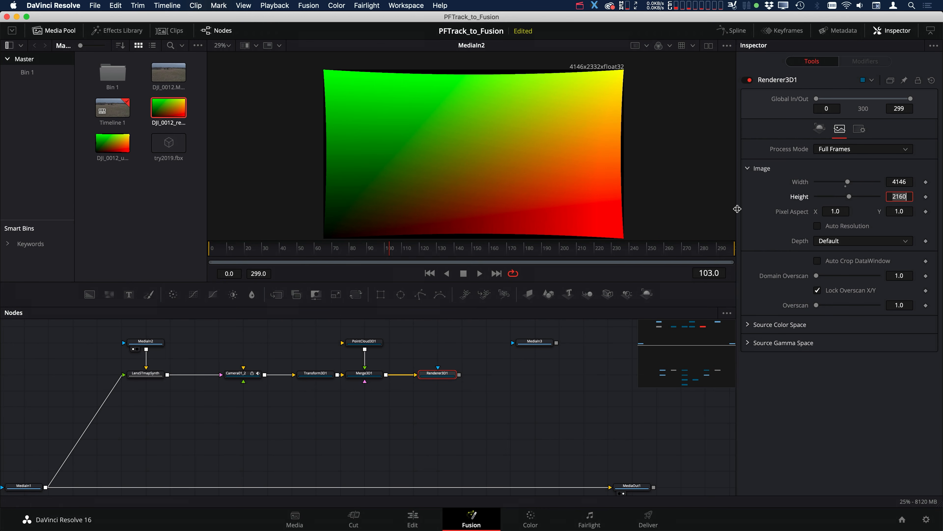
type("2332")
Set the depth of Renderer3D1 to float32 and view its output, keeping the node in its place
left_click(854, 241)
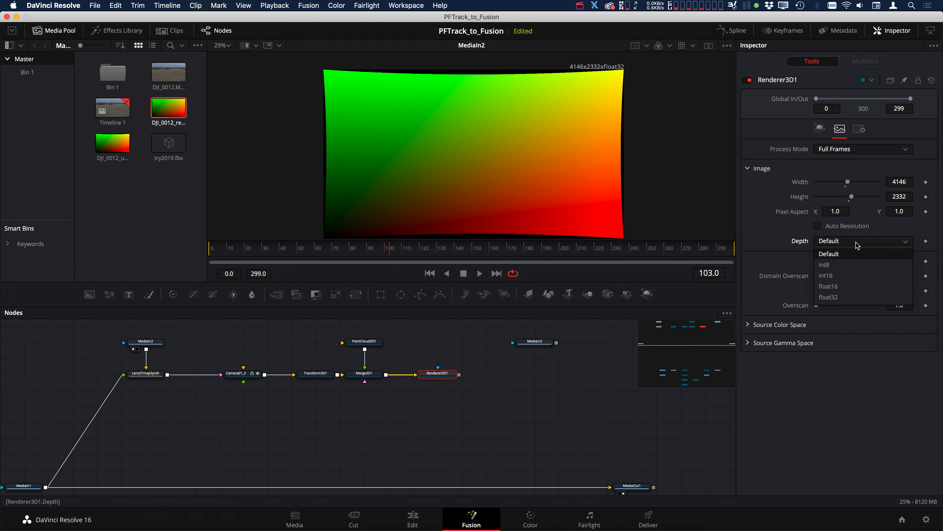
left_click(844, 298)
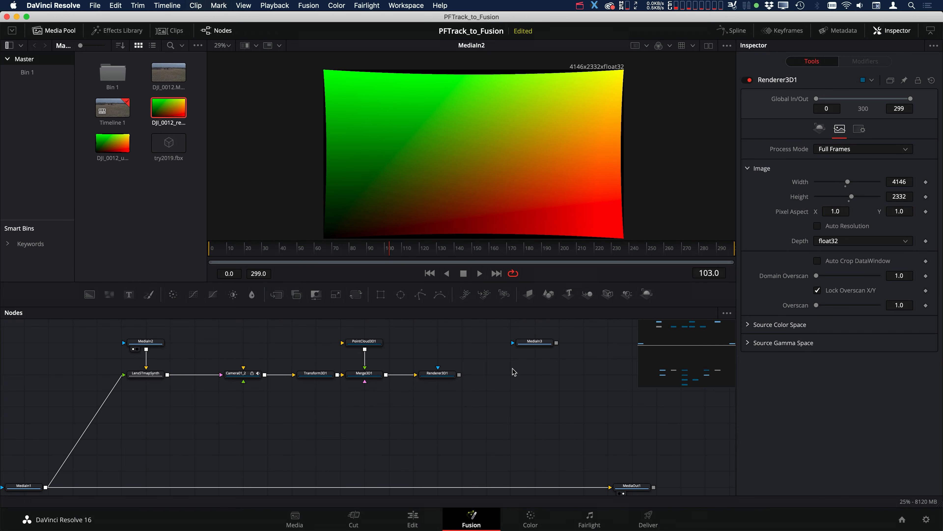
key("1")
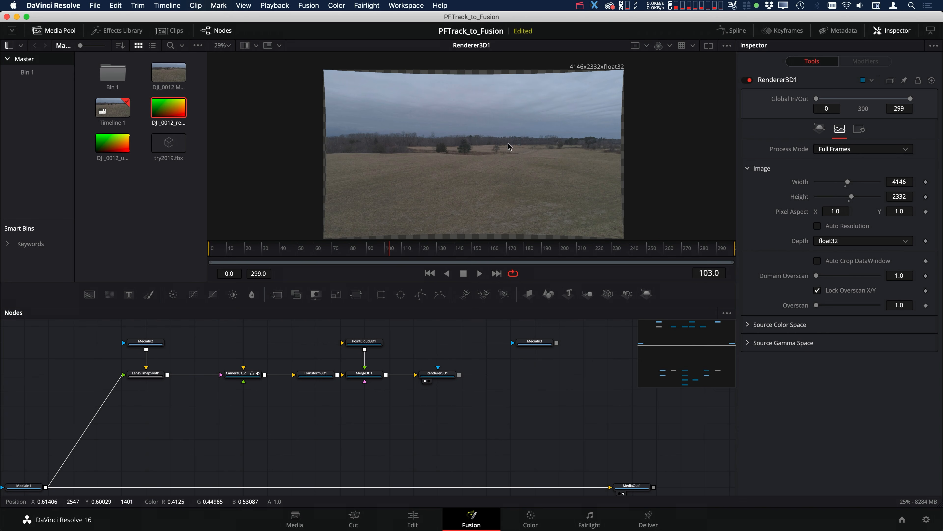
left_click_drag(430, 377, 454, 378)
key("super+z")
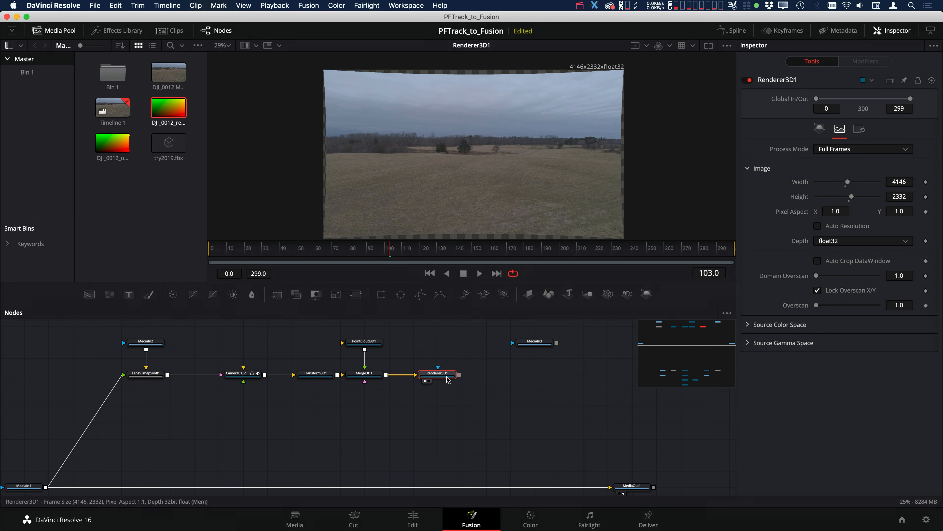
Add a second LensSTmapSynth macro node for the MediaIn3 redistort map
left_click(535, 346)
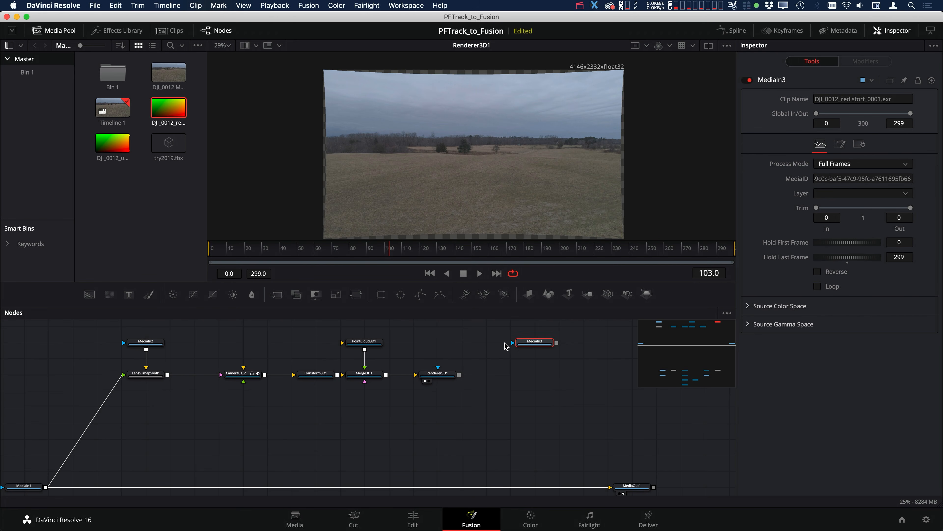
key("shift+space")
type("len")
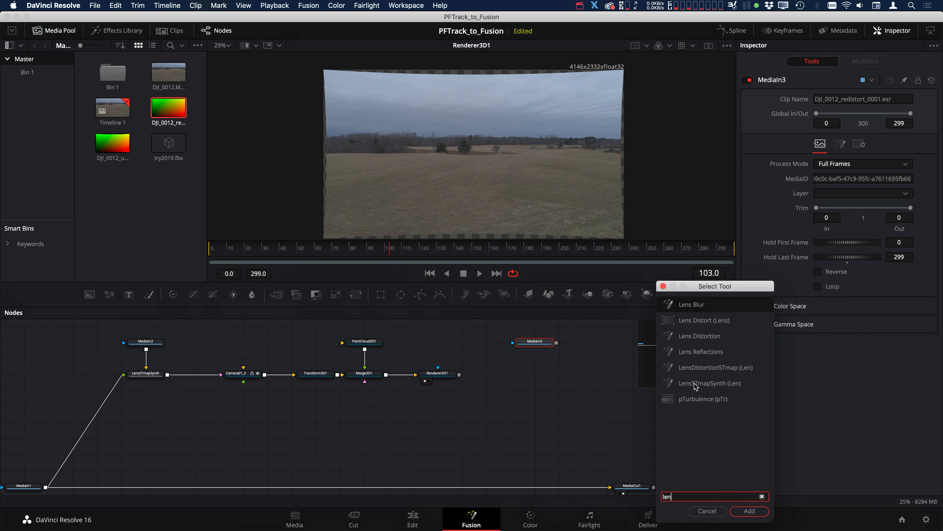
left_click(695, 383)
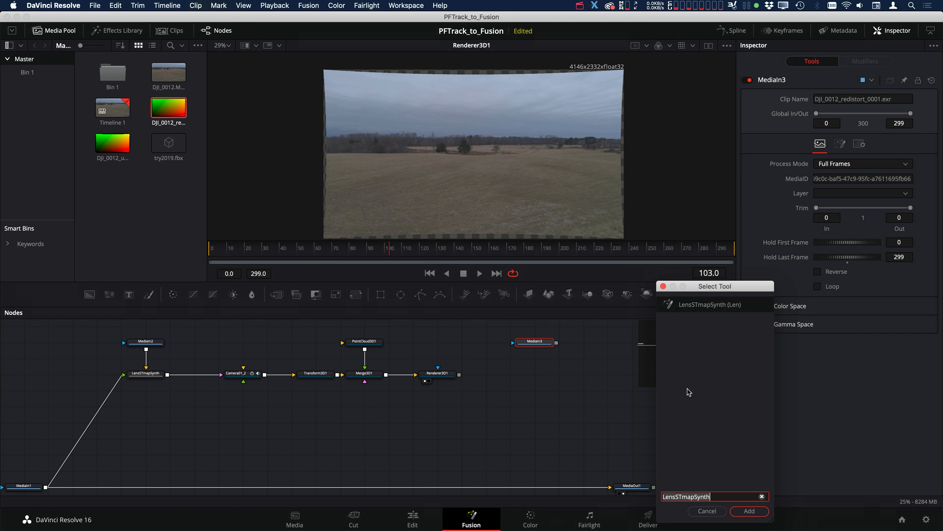
left_click(760, 513)
Place LensSTmapSynth_1 under MediaIn3, connect the redistort map and Renderer3D1 to it, and view its output
left_click_drag(580, 346, 539, 374)
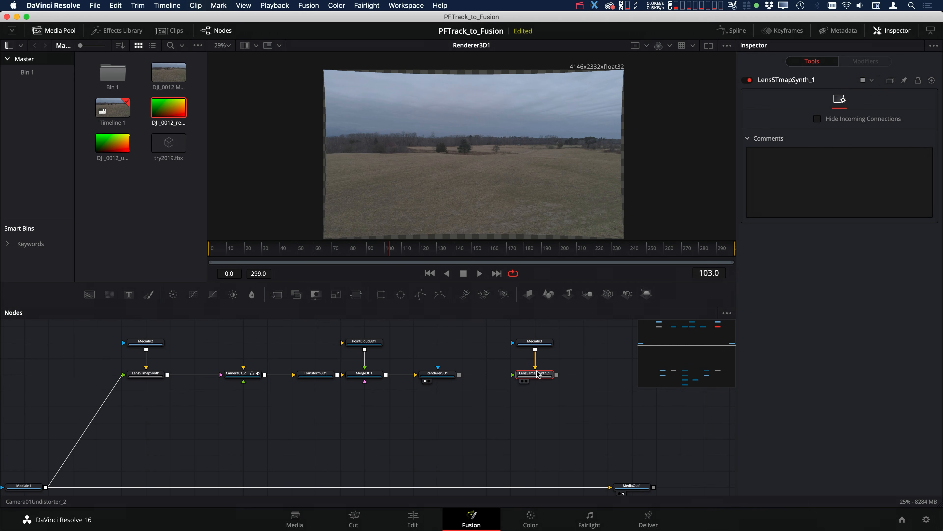
left_click_drag(459, 375, 536, 377)
key("1")
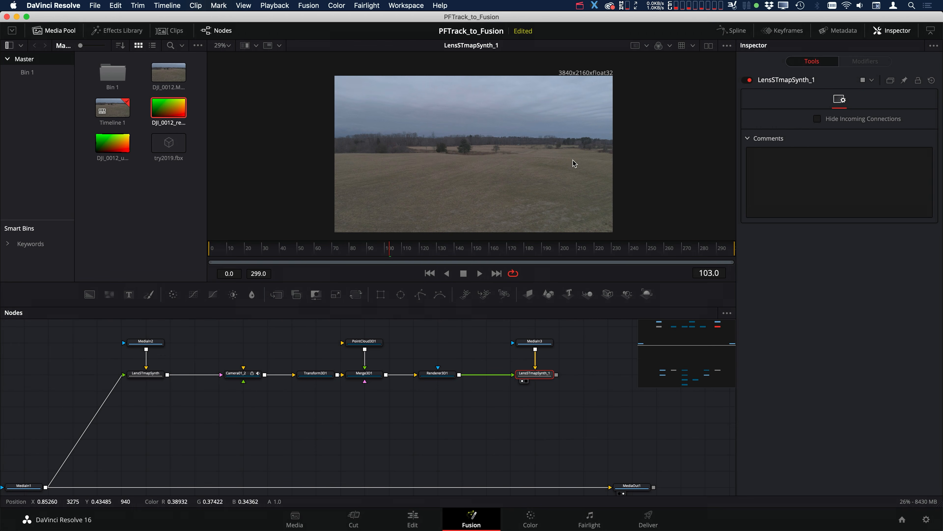
Compare the original MediaIn1 with the redistorted LensSTmapSynth_1 output in an A/B split wipe, tilting and moving the divider across the tree line
scroll(581, 360, "down", 2)
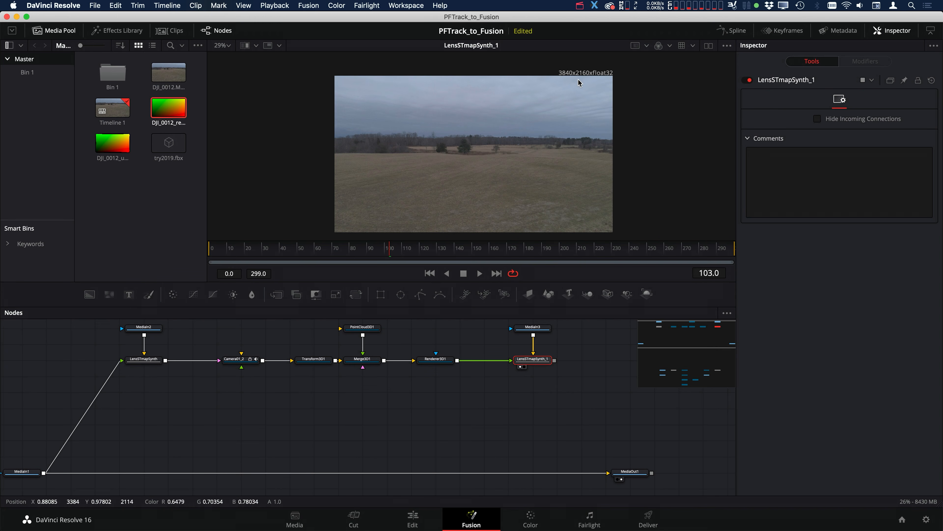
scroll(243, 407, "down", 2)
scroll(243, 407, "up", 2)
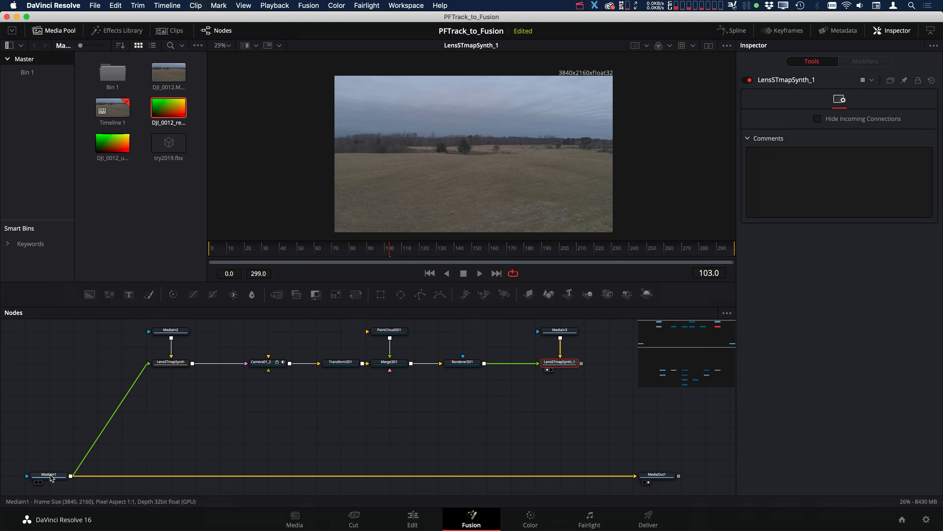
key("1")
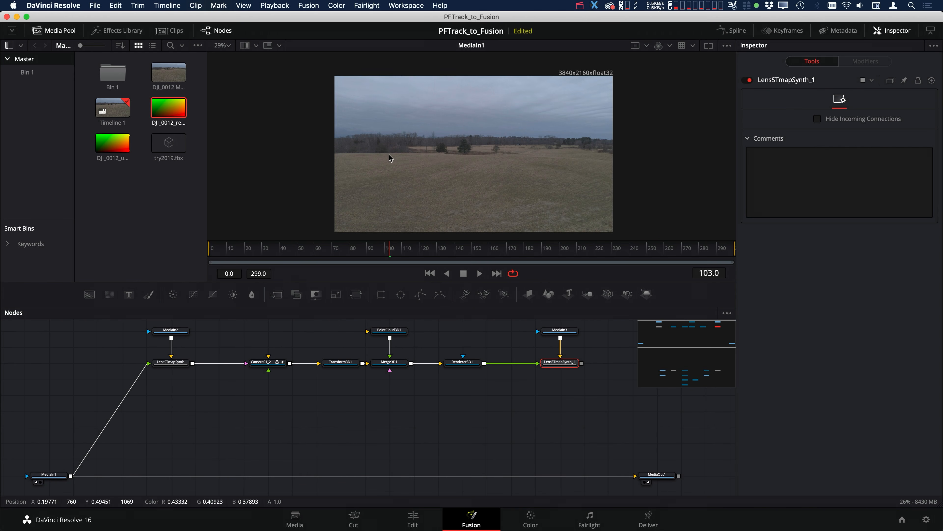
left_click(245, 45)
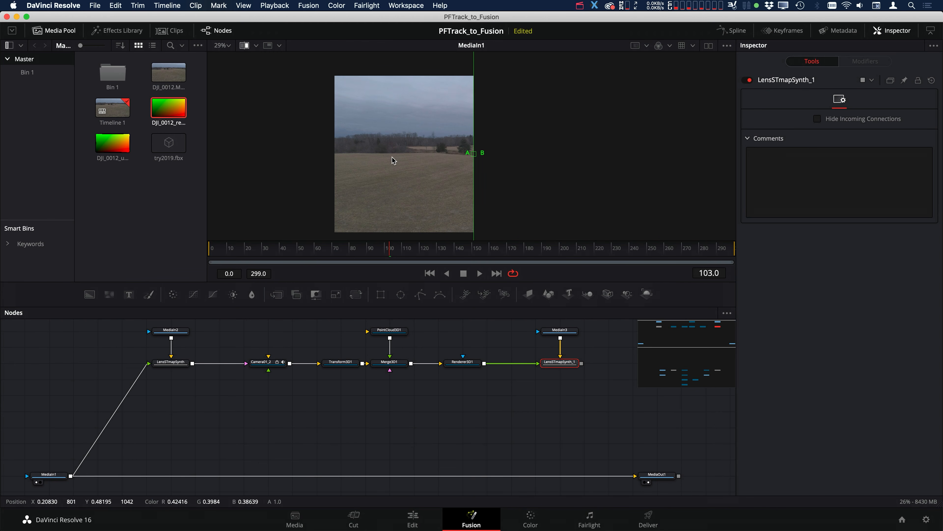
left_click_drag(563, 367, 577, 104)
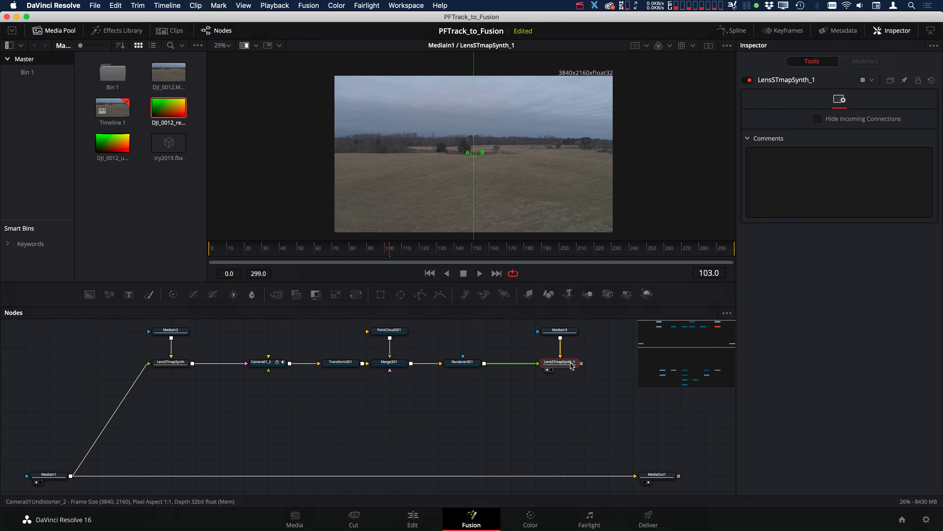
left_click_drag(467, 127, 568, 58)
left_click_drag(489, 146, 539, 140)
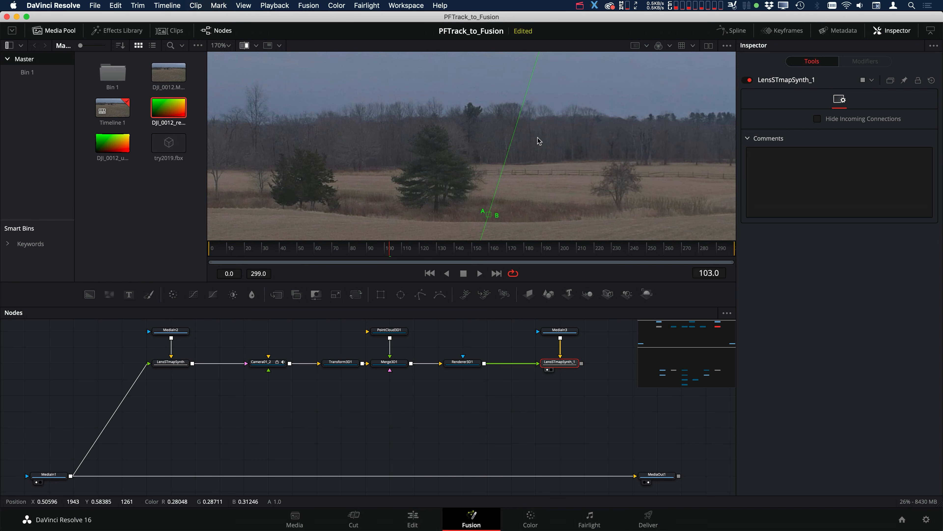